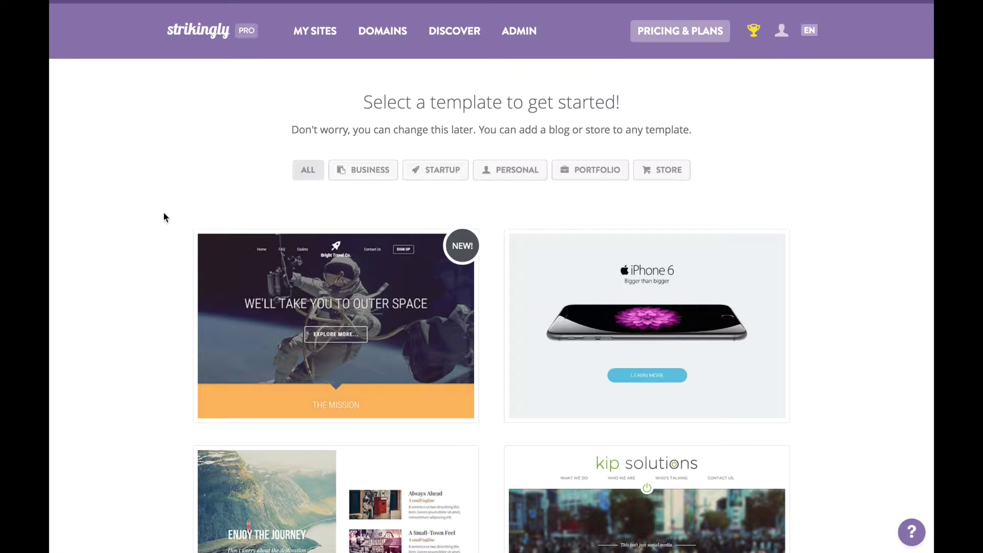
Find the Helloear earbuds template in the gallery and start editing it.
{"action": "scroll", "coordinate": [136, 263], "scroll_direction": "down", "scroll_amount": 5}
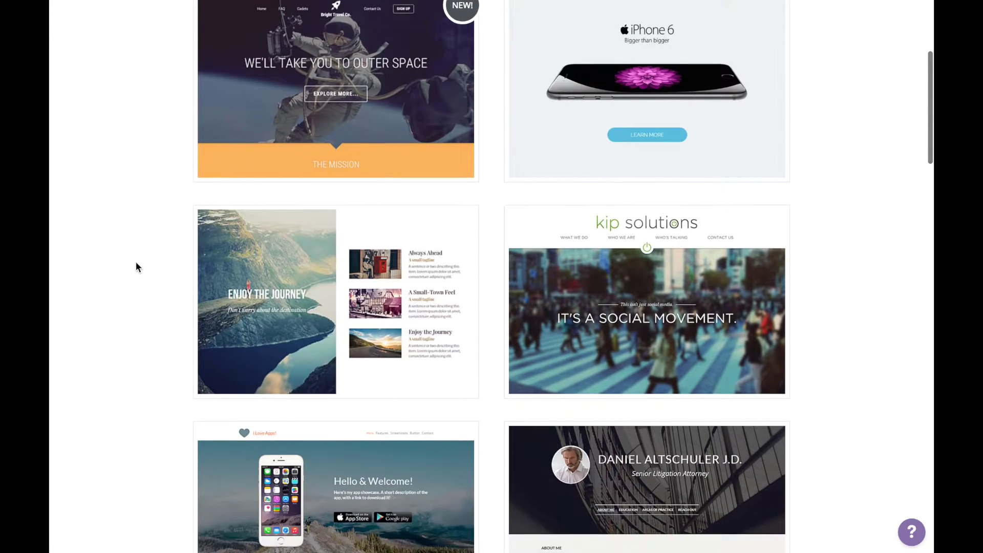
{"action": "scroll", "coordinate": [136, 263], "scroll_direction": "down", "scroll_amount": 7}
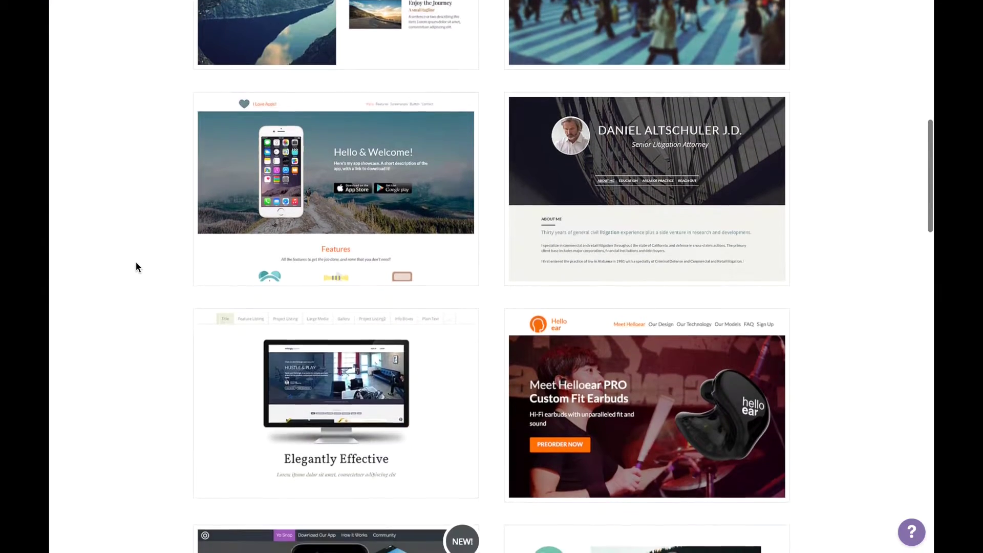
{"action": "scroll", "coordinate": [137, 262], "scroll_direction": "down", "scroll_amount": 6}
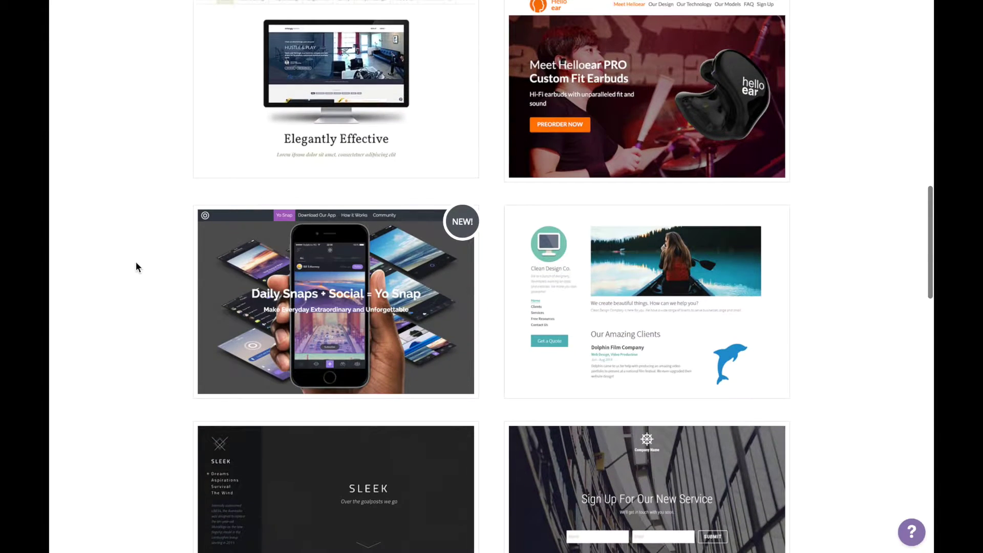
{"action": "scroll", "coordinate": [136, 262], "scroll_direction": "up", "scroll_amount": 2}
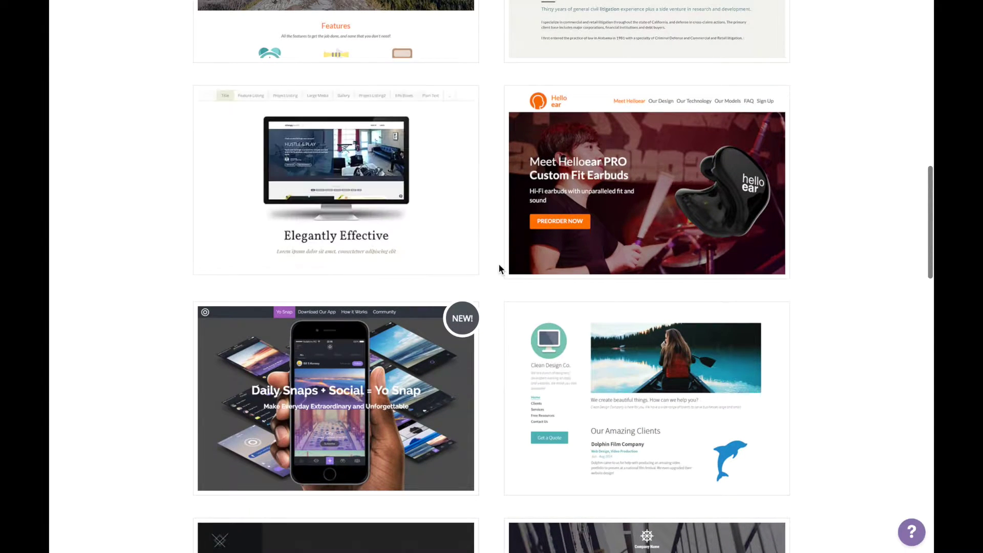
{"action": "mouse_move", "coordinate": [567, 246]}
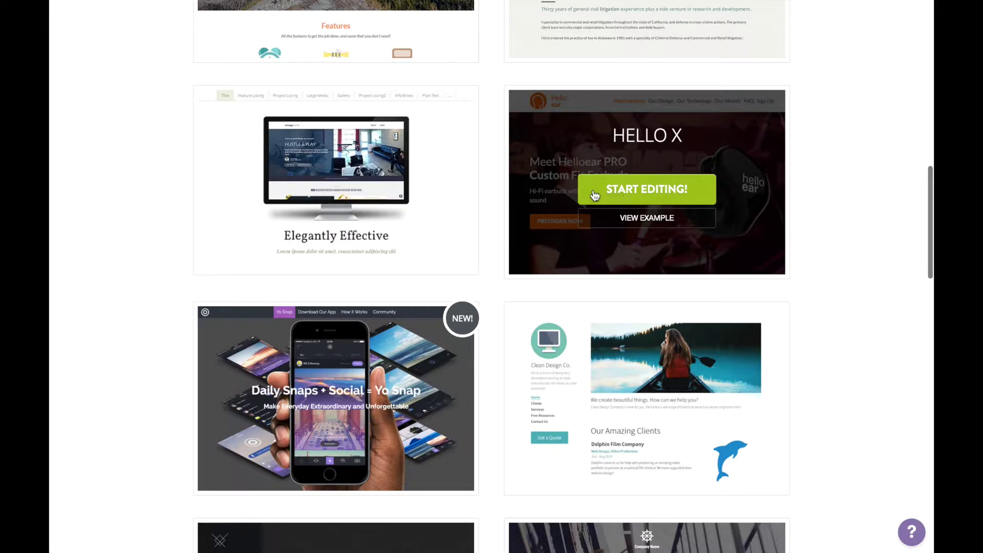
{"action": "left_click", "coordinate": [618, 197]}
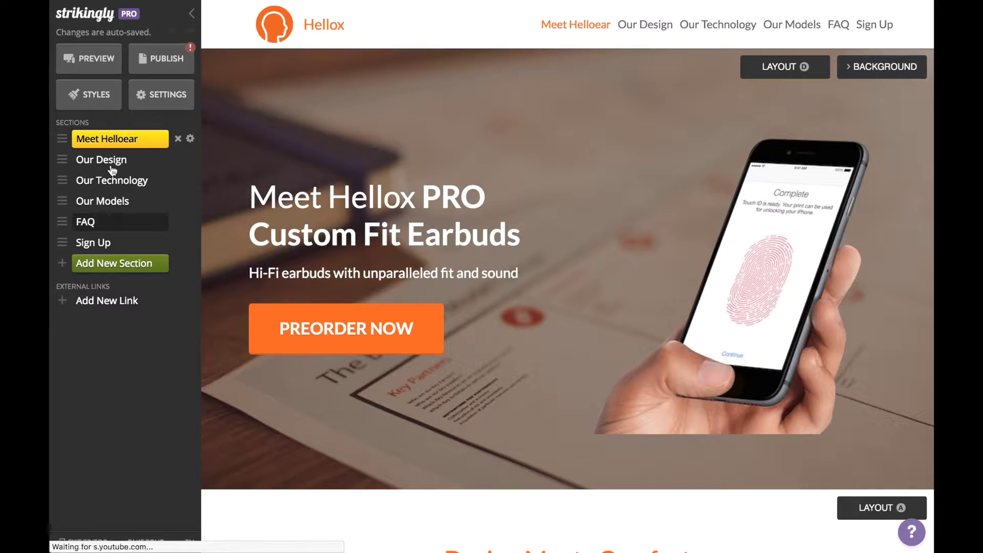
Delete Our Design, FAQ and the other template sections, keeping only Meet Helloear.
{"action": "left_click", "coordinate": [144, 161]}
{"action": "left_click", "coordinate": [178, 160]}
{"action": "key", "text": "Return"}
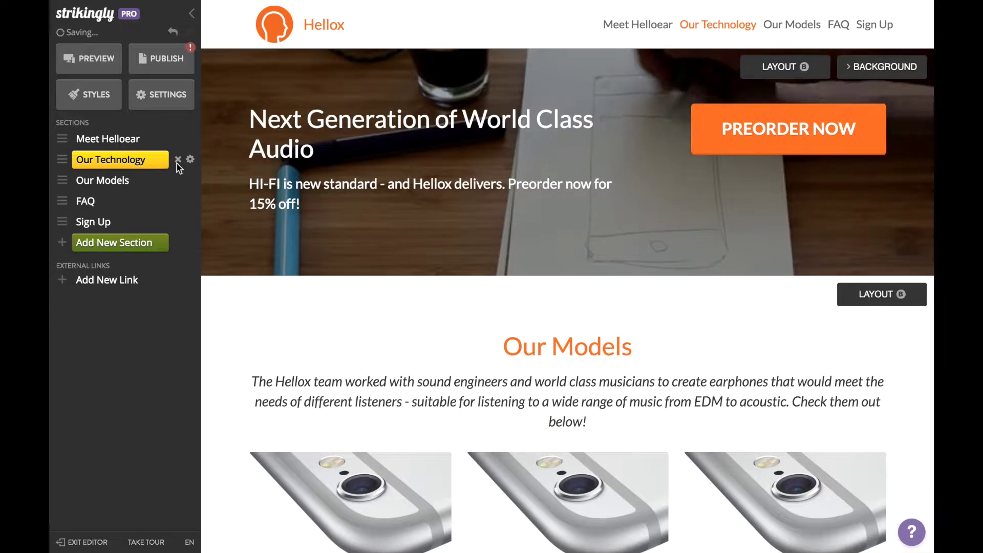
{"action": "left_click", "coordinate": [179, 159]}
{"action": "key", "text": "Escape"}
{"action": "left_click", "coordinate": [178, 160]}
{"action": "left_click", "coordinate": [599, 192]}
{"action": "left_click", "coordinate": [178, 159]}
{"action": "left_click", "coordinate": [598, 192]}
{"action": "left_click", "coordinate": [177, 159]}
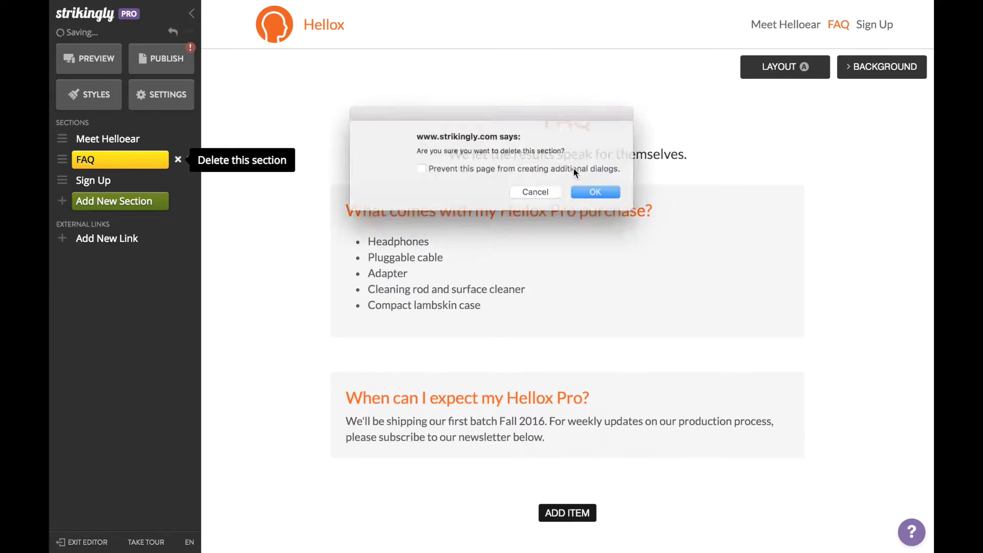
{"action": "left_click", "coordinate": [598, 192]}
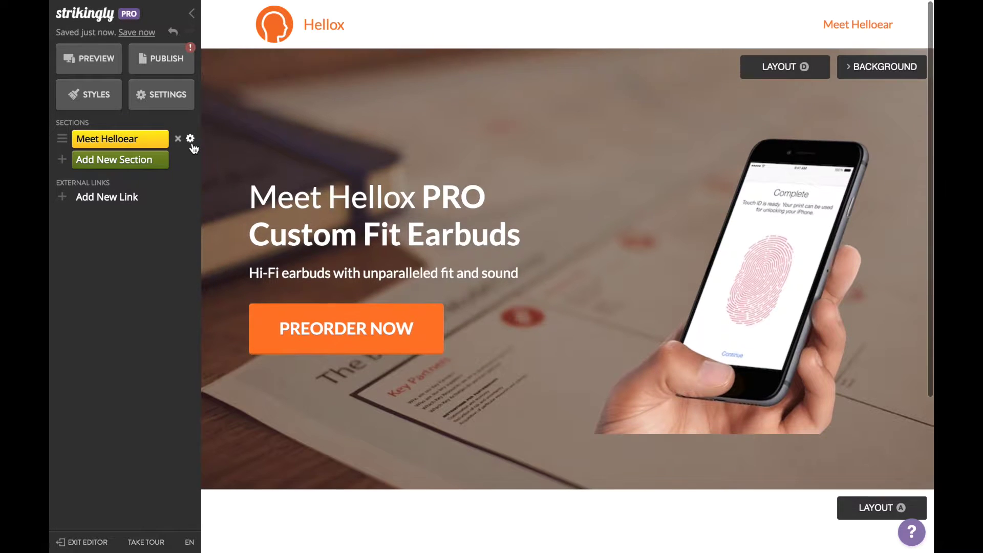
Rename the remaining Meet Helloear section to 'Home'.
{"action": "left_click", "coordinate": [192, 141]}
{"action": "left_click", "coordinate": [237, 154]}
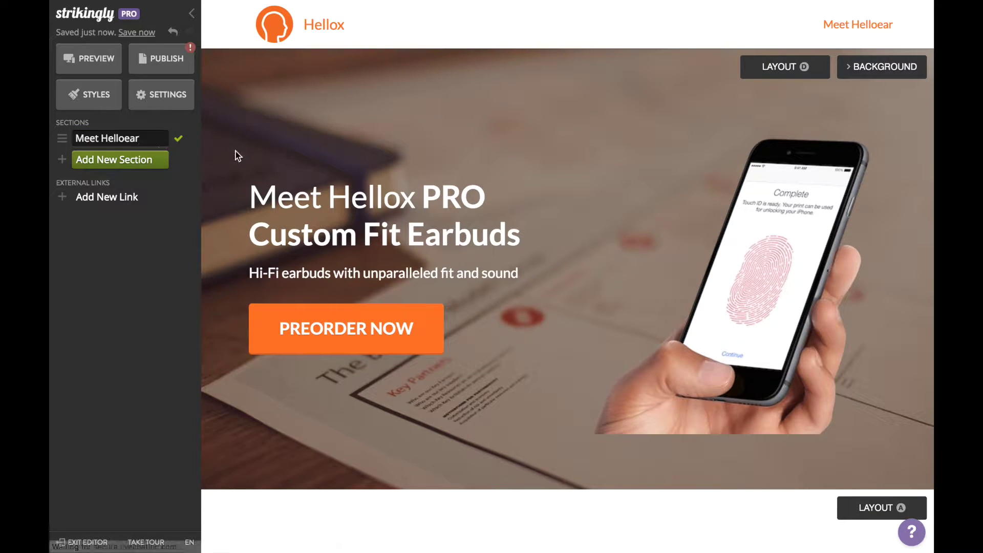
{"action": "left_click_drag", "start_coordinate": [144, 138], "coordinate": [80, 139]}
{"action": "key", "text": "BackSpace"}
{"action": "key", "text": "BackSpace"}
{"action": "type", "text": "Home"}
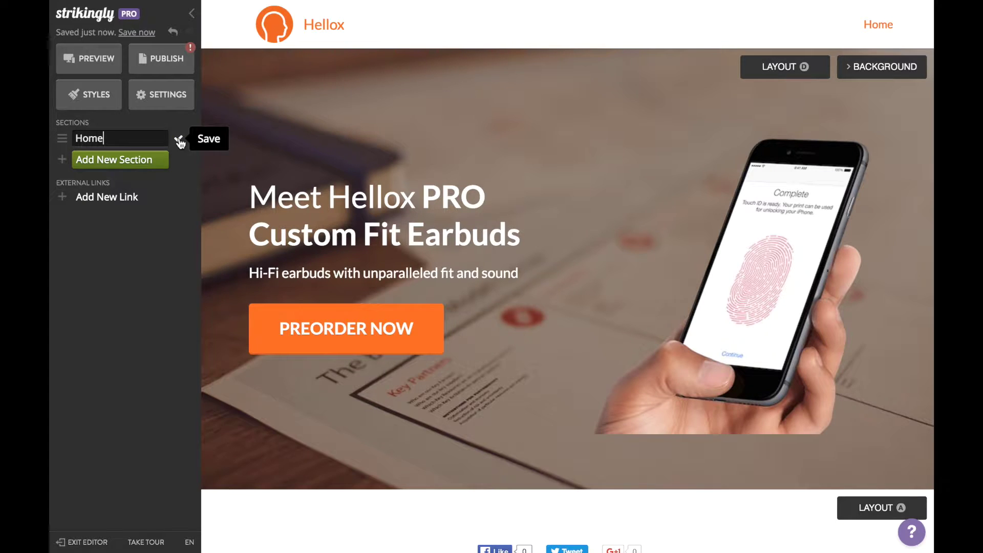
{"action": "left_click", "coordinate": [178, 139]}
Replace the header logo with the uploaded Bon Appétit logo and delete the Hellox brand text.
{"action": "left_click", "coordinate": [275, 24]}
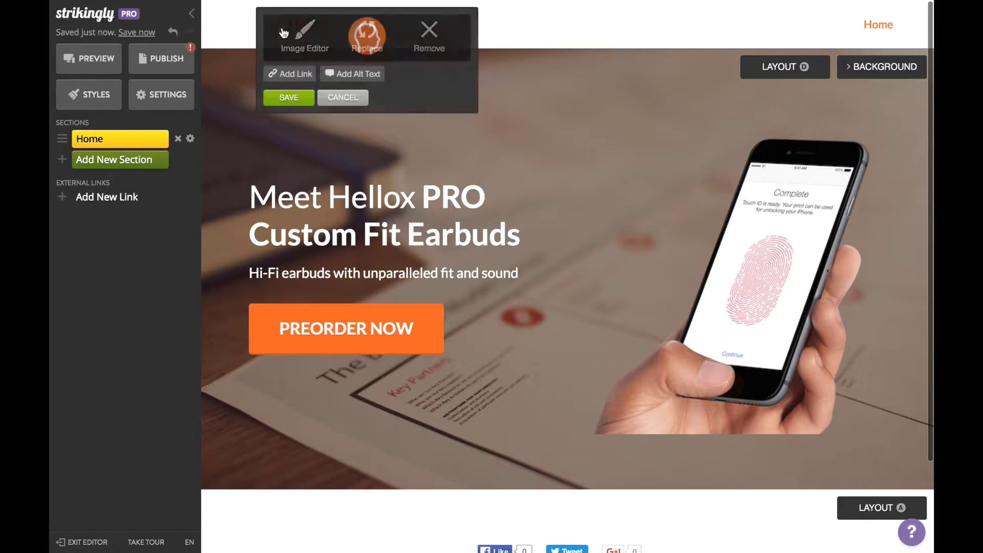
{"action": "left_click", "coordinate": [368, 35]}
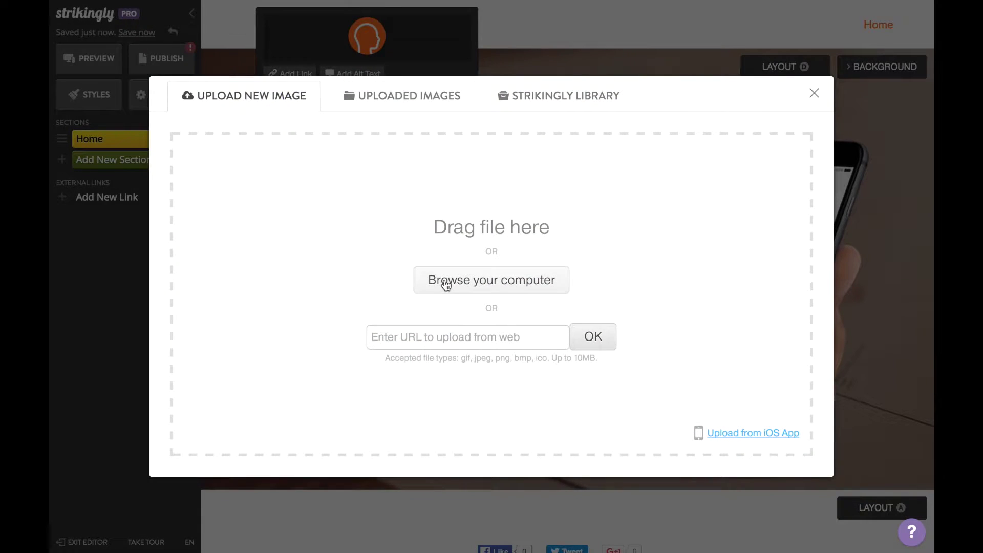
{"action": "left_click", "coordinate": [446, 282]}
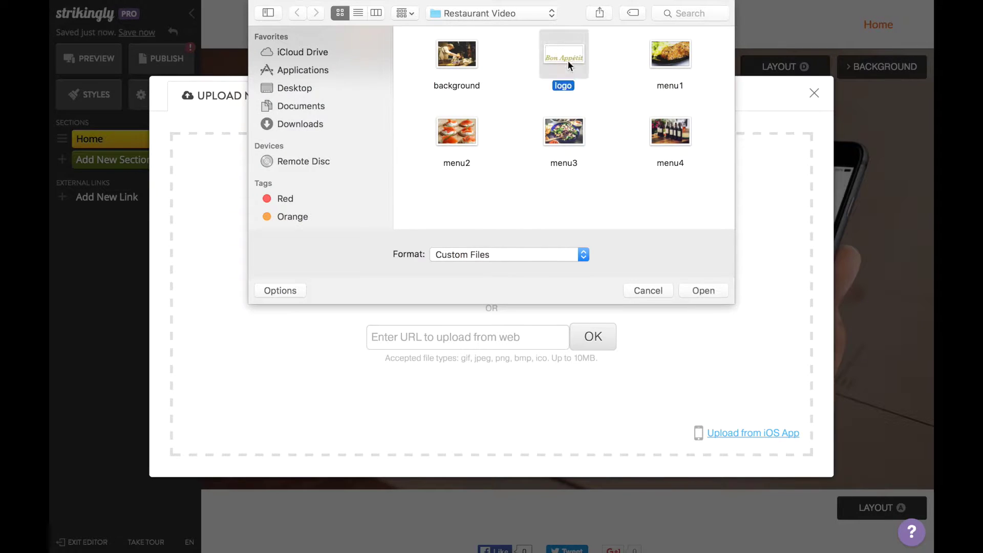
{"action": "double_click", "coordinate": [568, 61]}
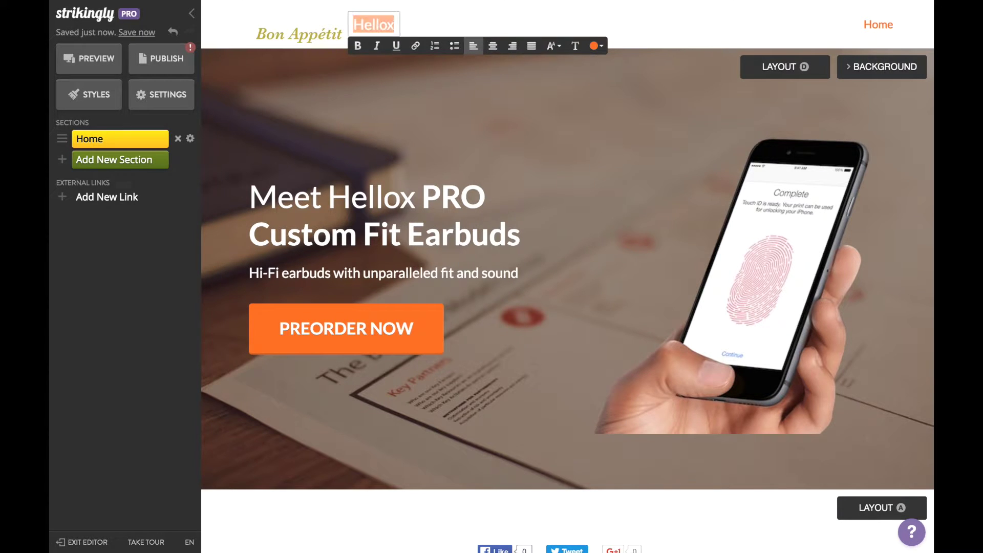
{"action": "key", "text": "BackSpace"}
Clear the hero title and subtitle and remove the Preorder Now button.
{"action": "triple_click", "coordinate": [367, 215]}
{"action": "key", "text": "BackSpace"}
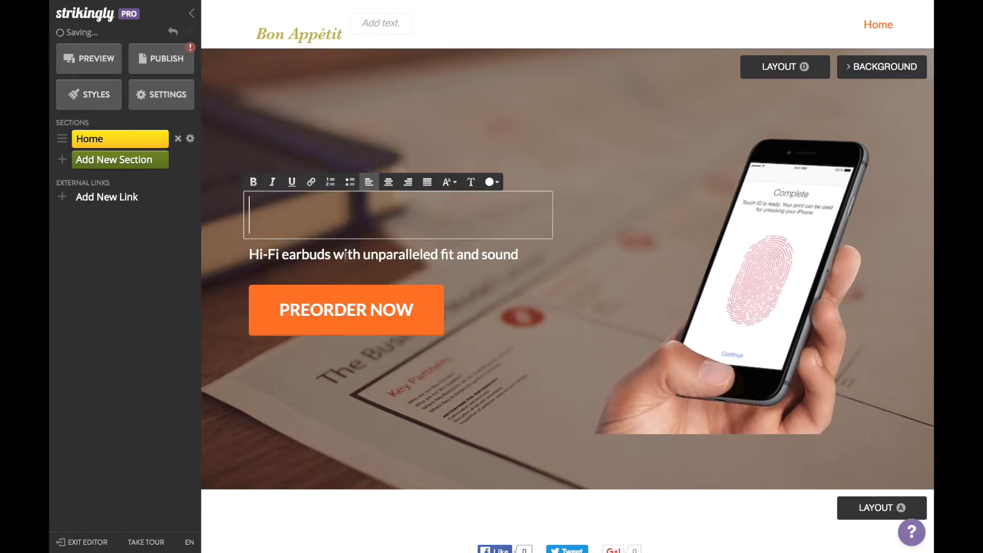
{"action": "triple_click", "coordinate": [358, 252]}
{"action": "key", "text": "BackSpace"}
{"action": "left_click", "coordinate": [353, 321]}
{"action": "left_click", "coordinate": [391, 337]}
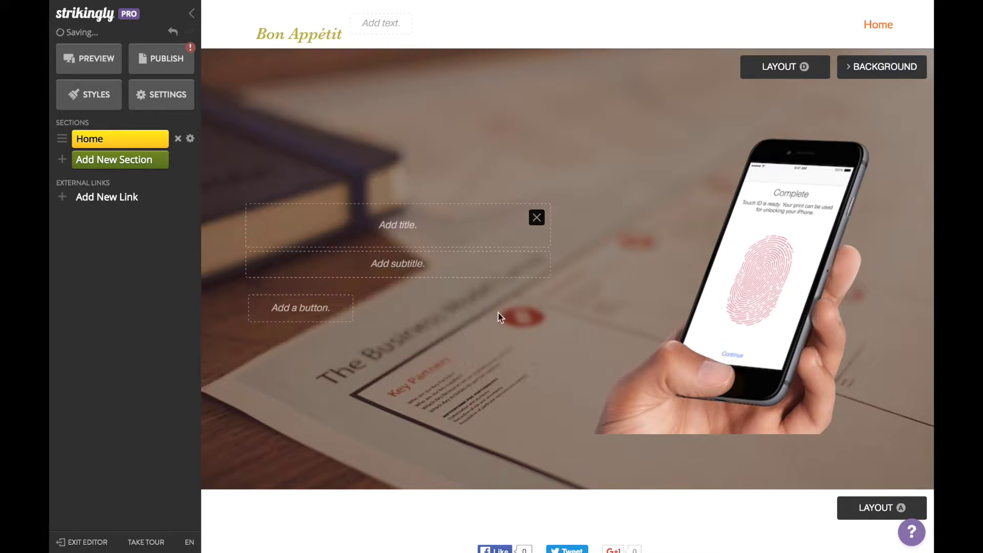
Replace the hero phone picture with the uploaded logo file.
{"action": "left_click", "coordinate": [574, 190]}
{"action": "left_click", "coordinate": [730, 299]}
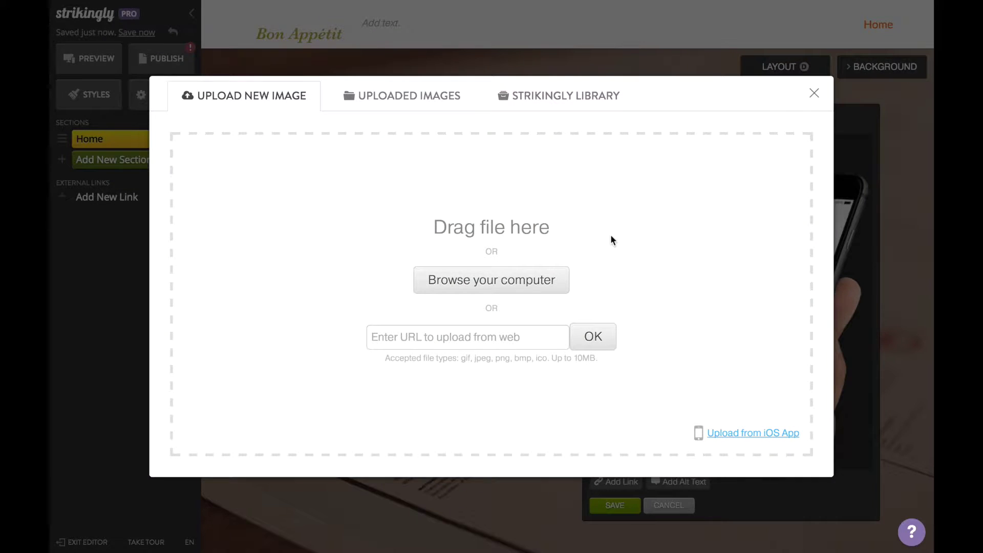
{"action": "left_click", "coordinate": [518, 280]}
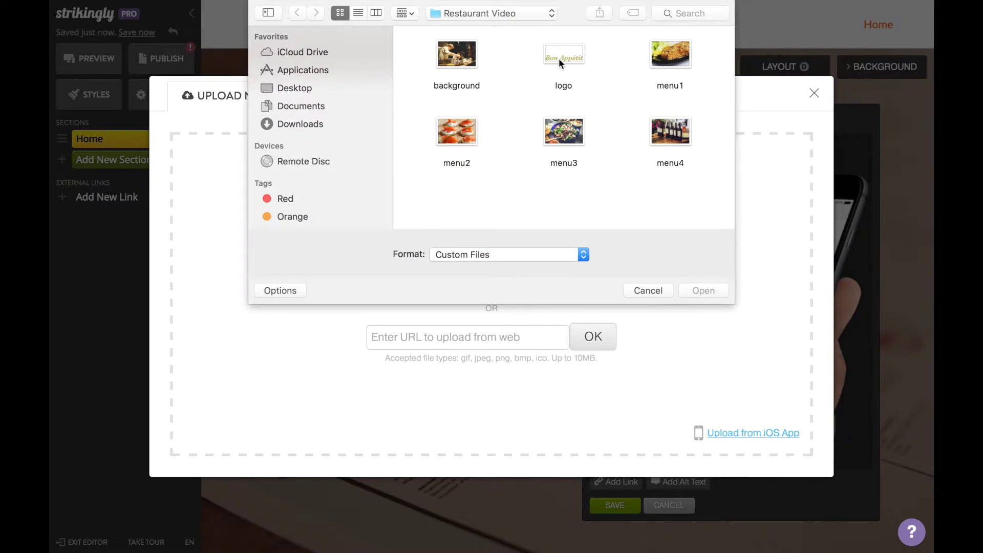
{"action": "double_click", "coordinate": [559, 60]}
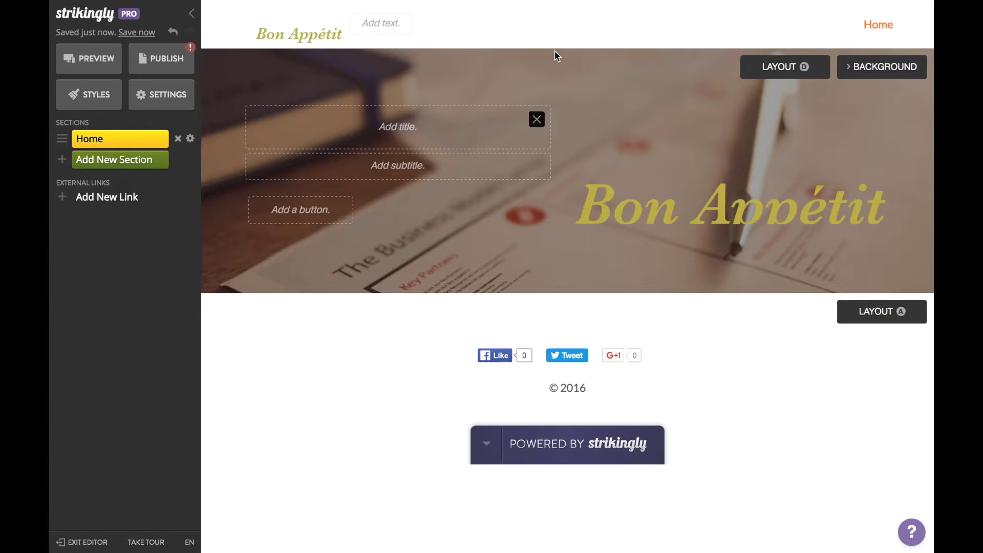
{"action": "left_click", "coordinate": [866, 67]}
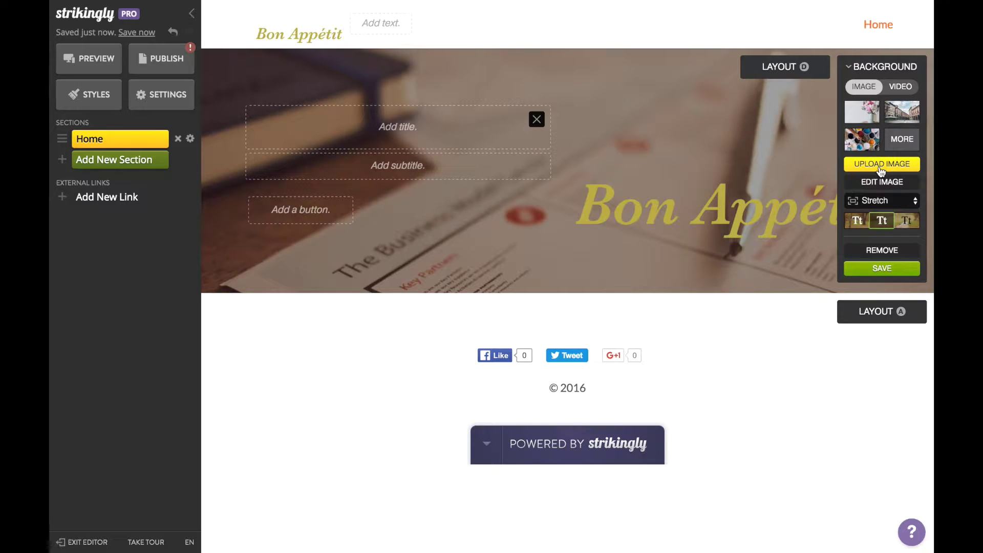
Set the uploaded 'background' chef photo as the Home background with Light Text + Overlay.
{"action": "left_click", "coordinate": [881, 165]}
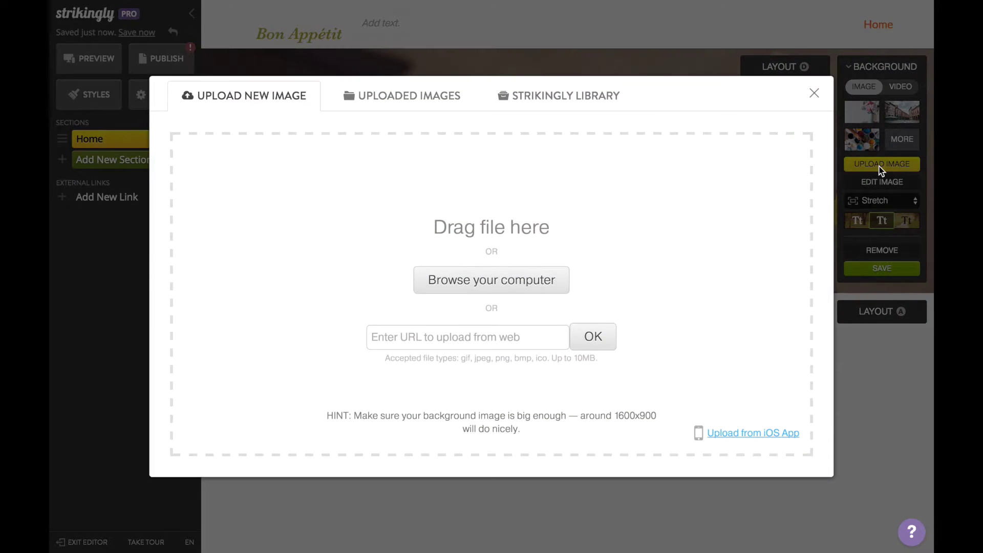
{"action": "left_click", "coordinate": [536, 272]}
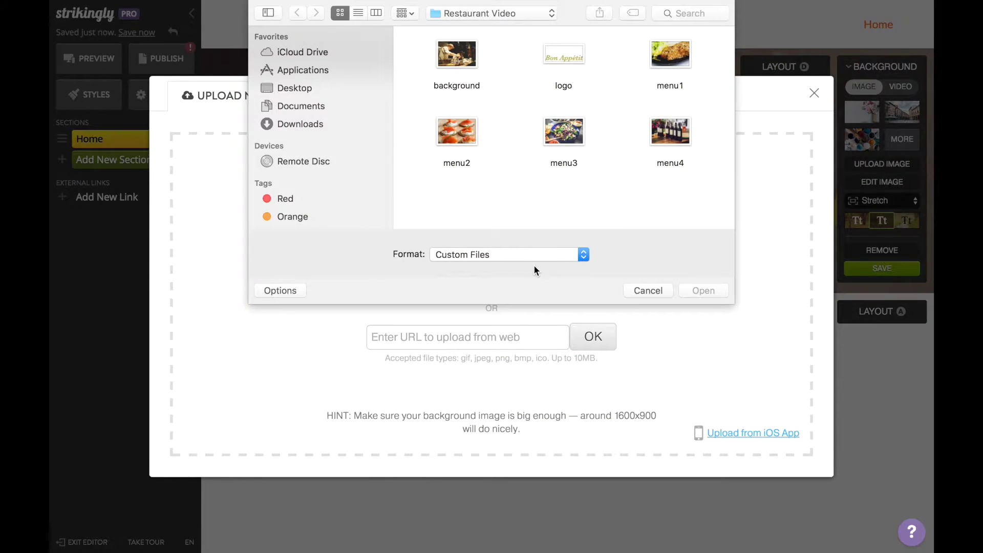
{"action": "double_click", "coordinate": [457, 55]}
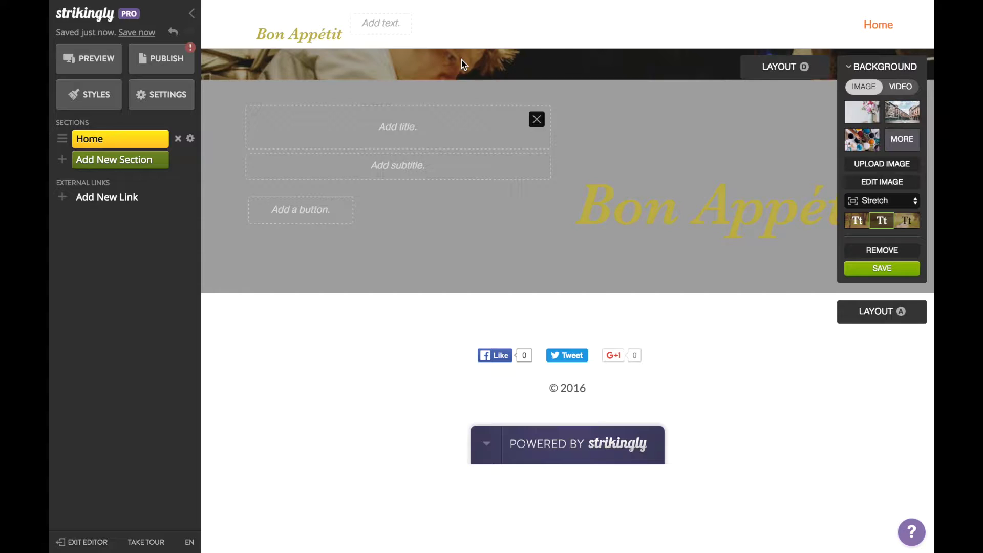
{"action": "left_click", "coordinate": [856, 221]}
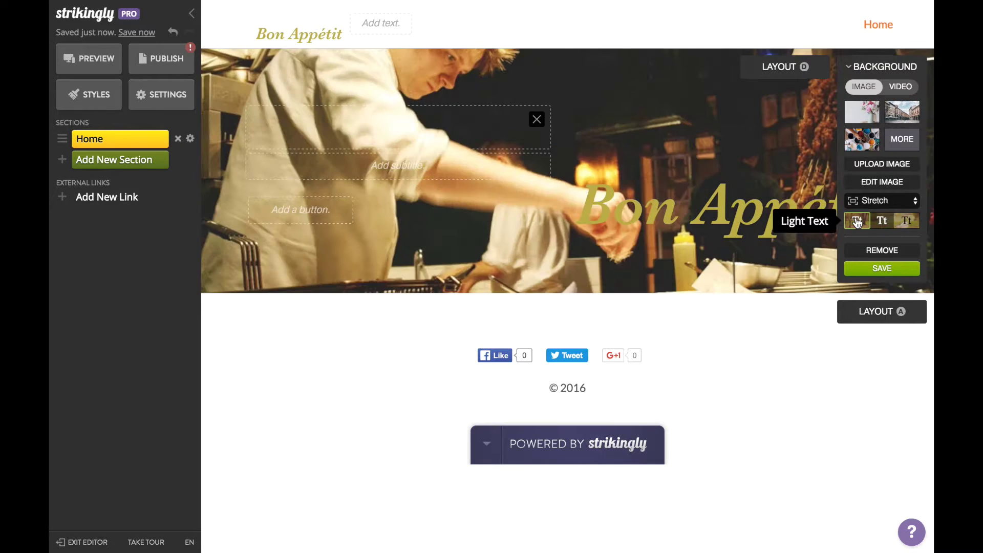
{"action": "left_click", "coordinate": [882, 221]}
{"action": "left_click", "coordinate": [855, 268]}
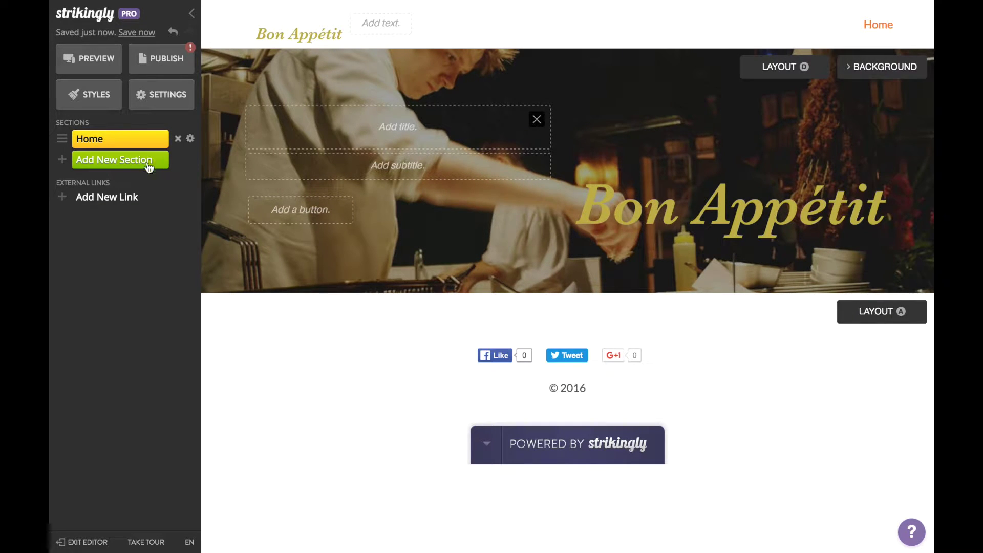
{"action": "left_click", "coordinate": [149, 167]}
Add a Plain Text section and delete its Passion and Independence items.
{"action": "left_click", "coordinate": [264, 219]}
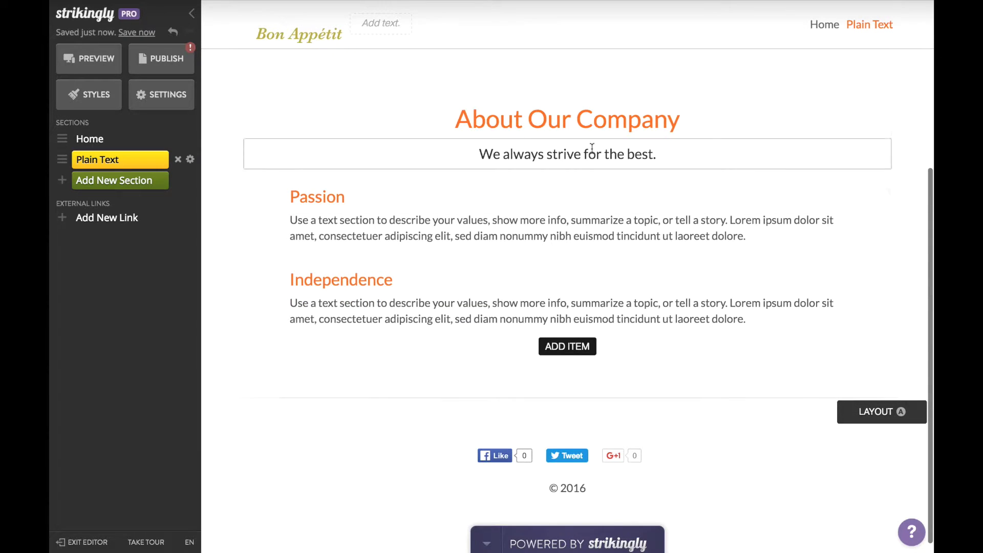
{"action": "left_click", "coordinate": [882, 194]}
{"action": "left_click", "coordinate": [881, 195]}
{"action": "left_click", "coordinate": [884, 270]}
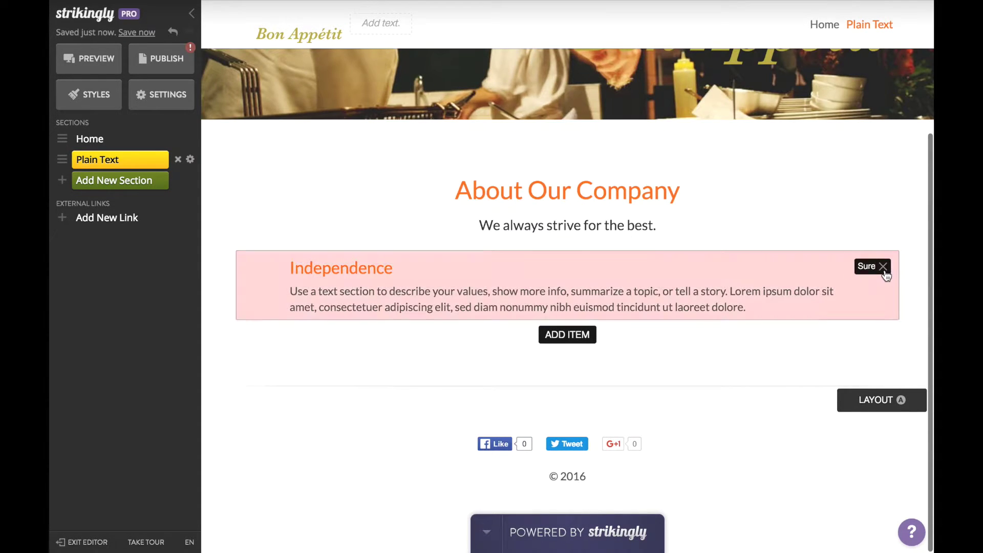
{"action": "left_click", "coordinate": [886, 267]}
Retitle it 'About Bon Appétit' and replace the subtitle with the pasted, quoted history paragraph.
{"action": "left_click", "coordinate": [679, 263]}
{"action": "left_click_drag", "start_coordinate": [679, 262], "coordinate": [532, 259]}
{"action": "type", "text": "Bon"}
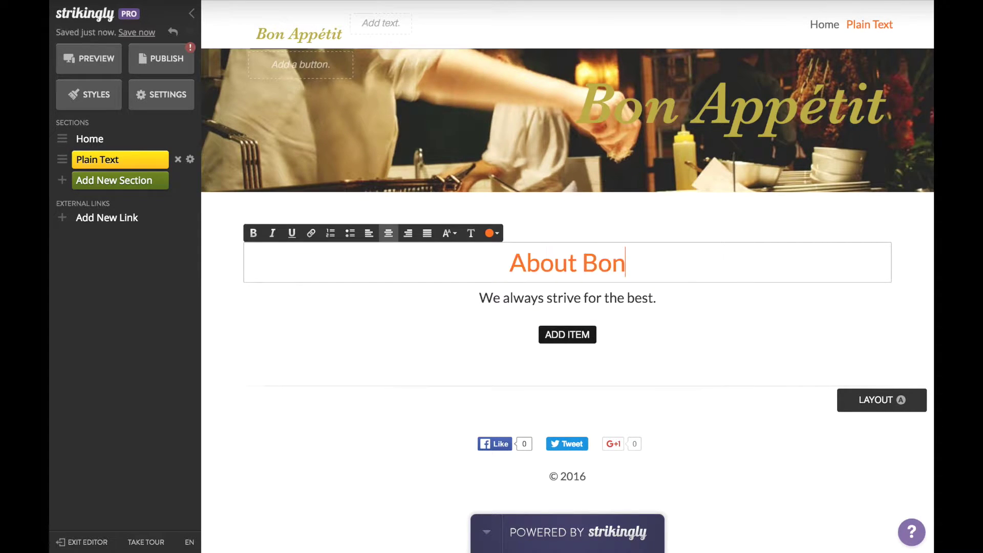
{"action": "type", "text": " Appétit"}
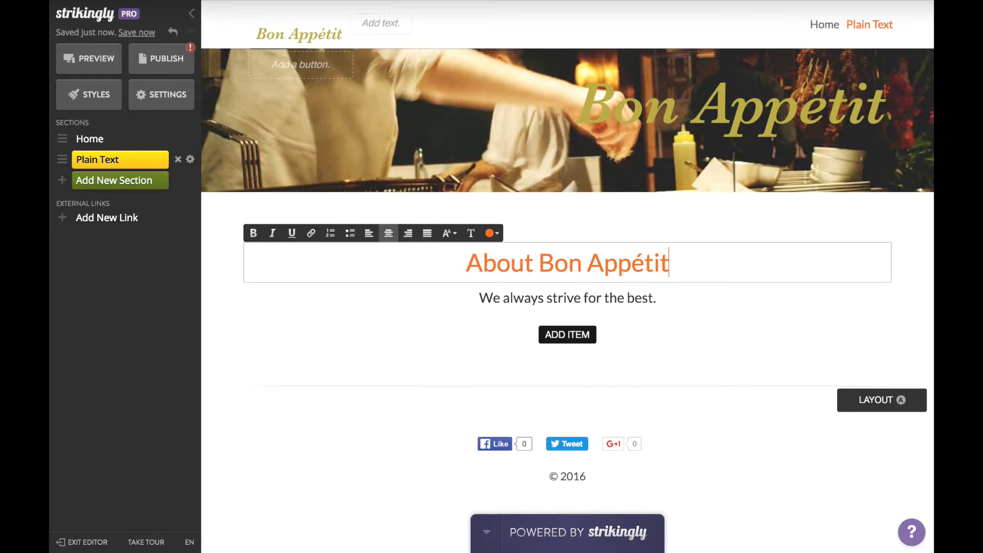
{"action": "triple_click", "coordinate": [532, 300]}
{"action": "type", "text": "Since 1968, the restaurant Bon Appétit has continued to welcome diners into our kitchen for a taste of homey French cuisine. Today Bon Appétit continues to combine tradition and innovation, thanks to the enthusiasm Chef Davet Trépanier and his team. More than a restaurant, Bon Appétit is an experience where service and ambiance rivals the flavors of the dishes. Discover our kitchen and get a taste of our magic."}
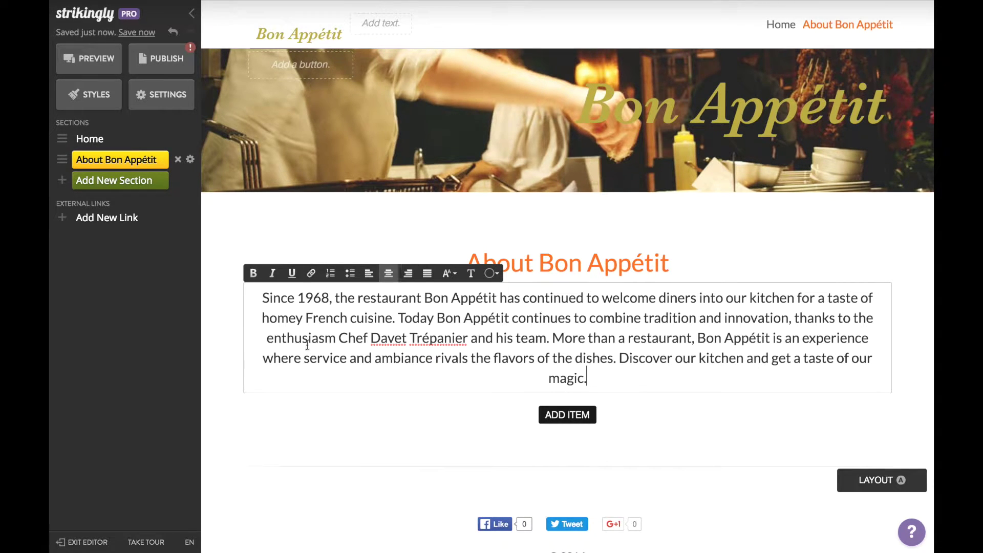
{"action": "left_click", "coordinate": [263, 300]}
{"action": "type", "text": "\""}
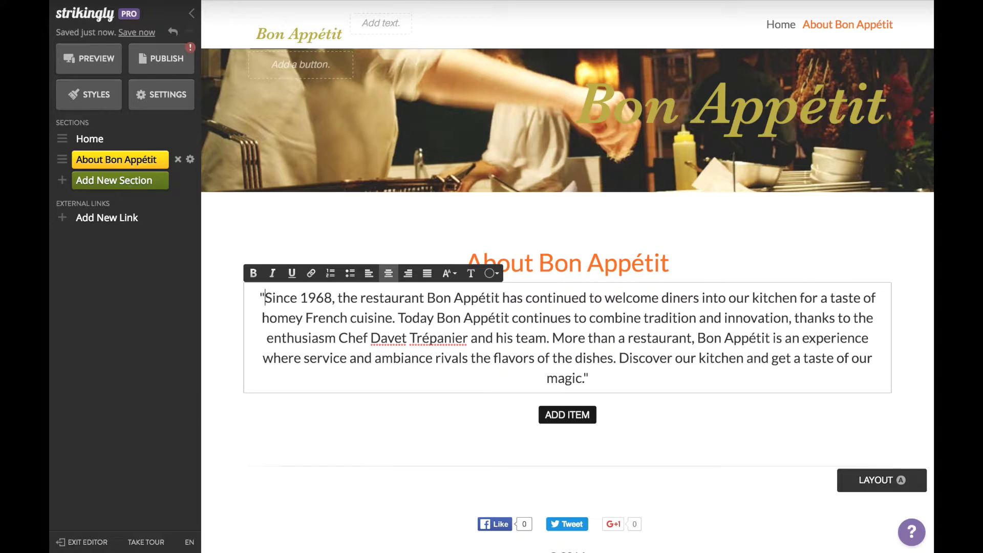
{"action": "left_click", "coordinate": [211, 377]}
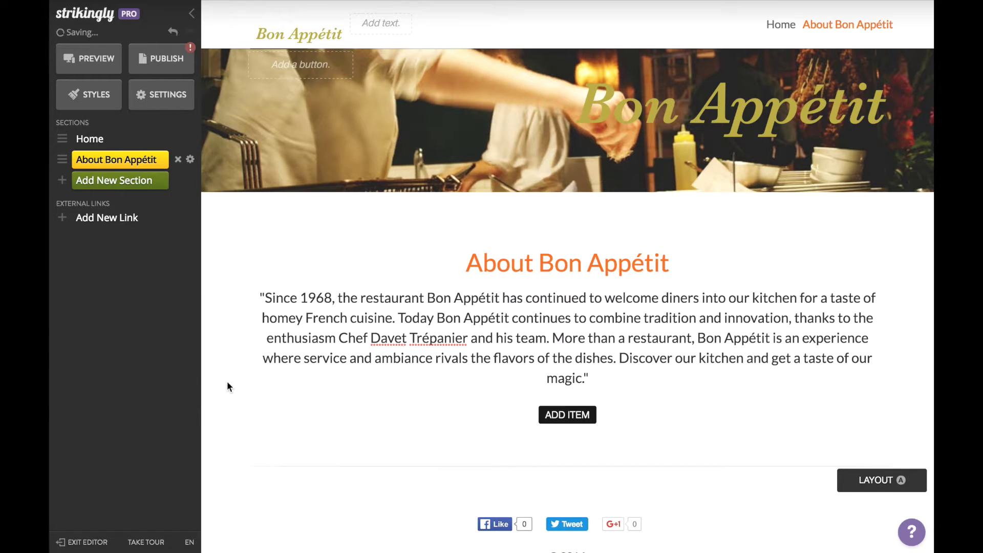
{"action": "left_click", "coordinate": [151, 178]}
Add a Gallery section titled 'Our Menu Items' and delete its subtitle.
{"action": "scroll", "coordinate": [340, 281], "scroll_direction": "down", "scroll_amount": 5}
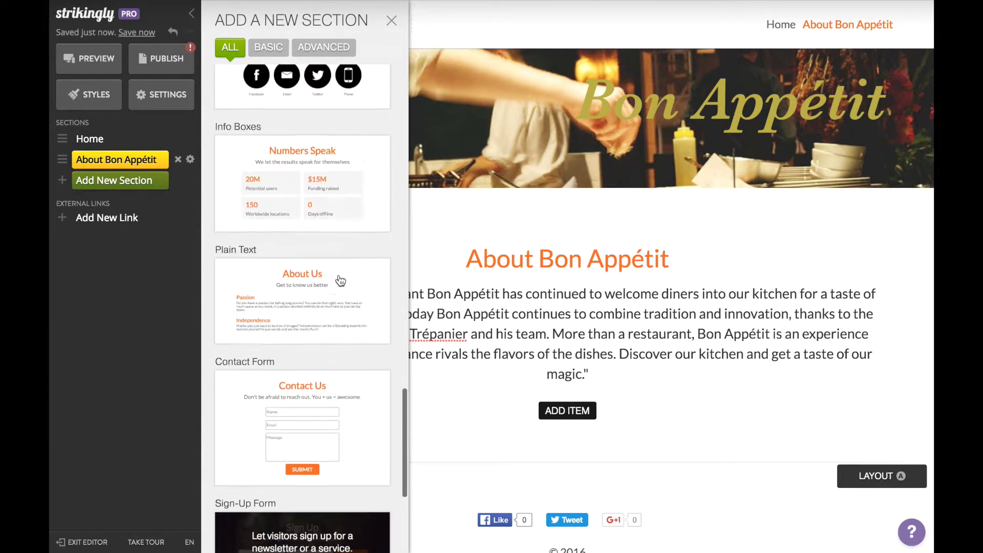
{"action": "scroll", "coordinate": [341, 281], "scroll_direction": "up", "scroll_amount": 5}
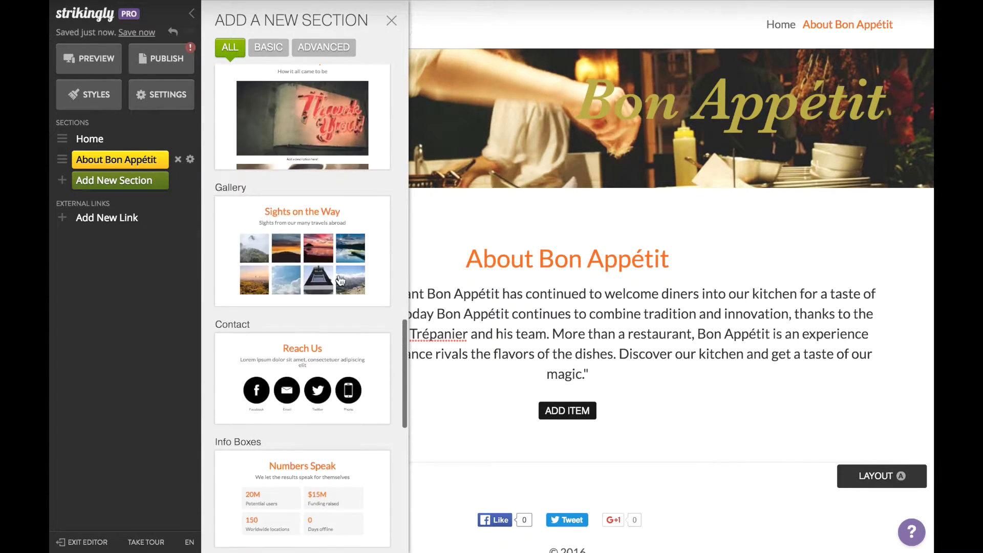
{"action": "left_click", "coordinate": [284, 227]}
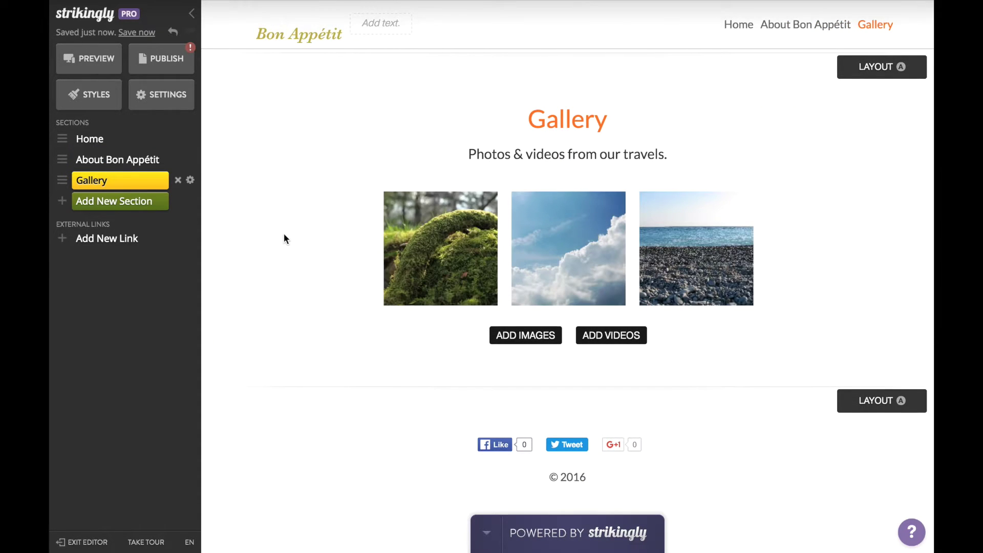
{"action": "double_click", "coordinate": [502, 117]}
{"action": "type", "text": "Our Menu I"}
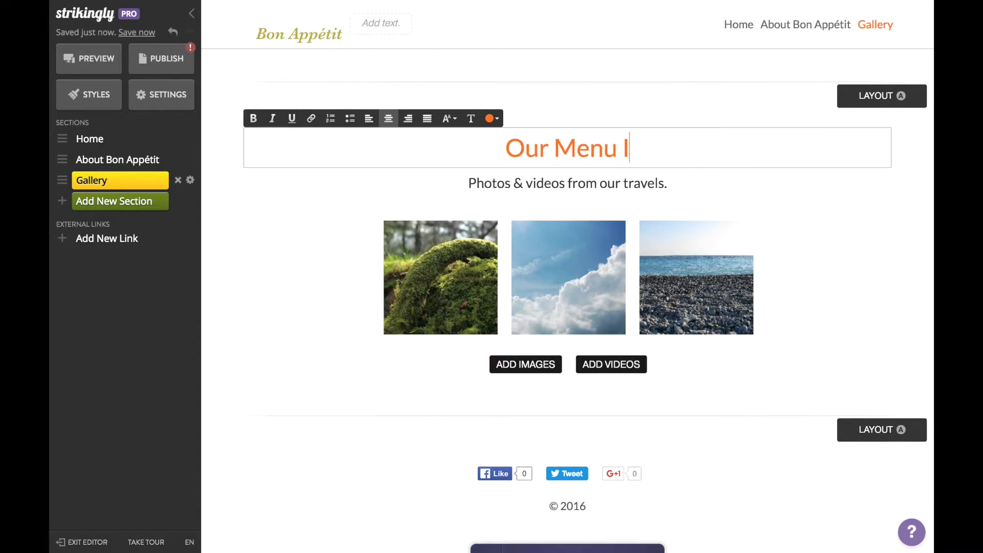
{"action": "type", "text": "tems"}
{"action": "key", "text": "Tab"}
{"action": "key", "text": "BackSpace"}
{"action": "left_click", "coordinate": [303, 281]}
Replace the first two gallery images with the menu1 salmon and salmon canapé photos.
{"action": "left_click", "coordinate": [435, 287]}
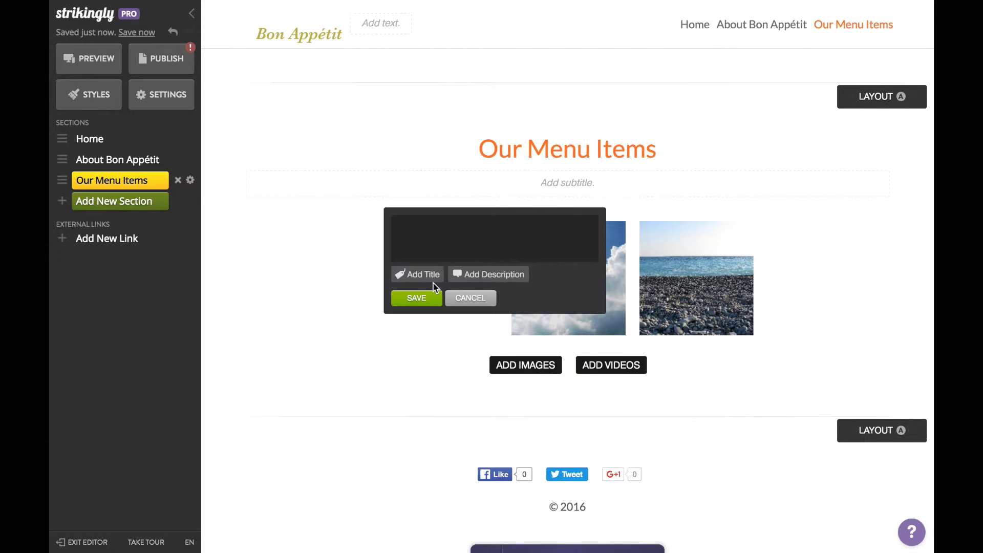
{"action": "left_click", "coordinate": [498, 268]}
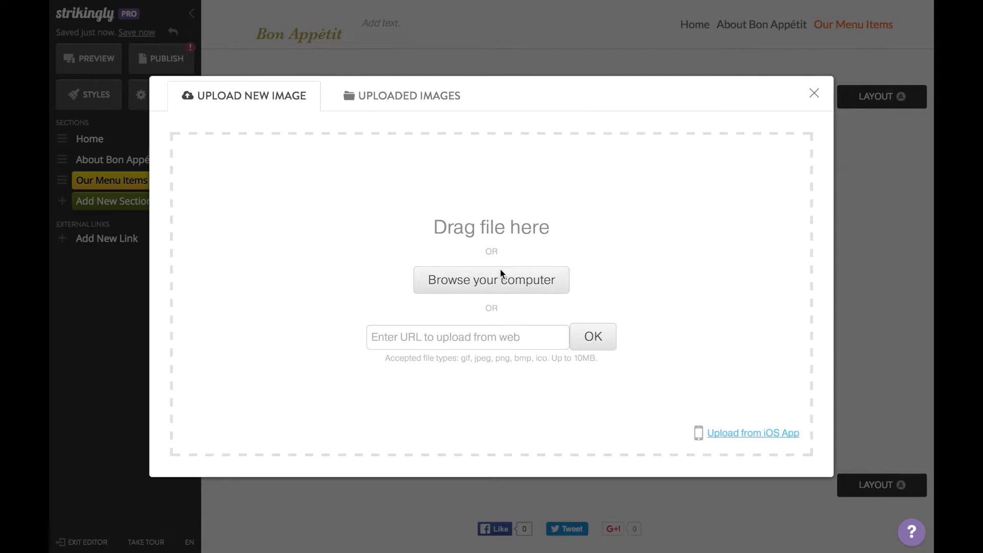
{"action": "left_click", "coordinate": [501, 271]}
{"action": "left_click", "coordinate": [671, 56]}
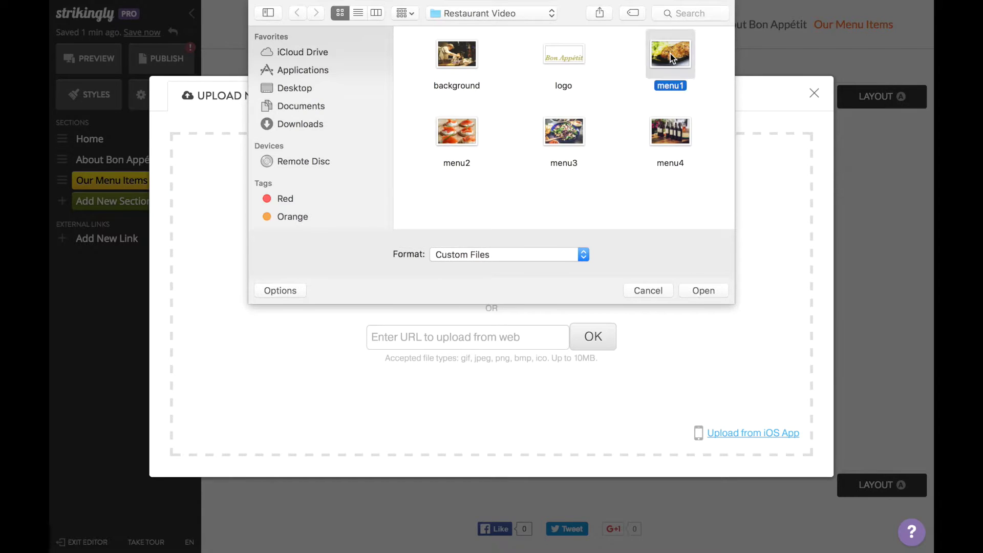
{"action": "double_click", "coordinate": [671, 56]}
{"action": "left_click", "coordinate": [621, 259]}
{"action": "left_click", "coordinate": [629, 271]}
{"action": "left_click", "coordinate": [491, 280]}
{"action": "double_click", "coordinate": [454, 134]}
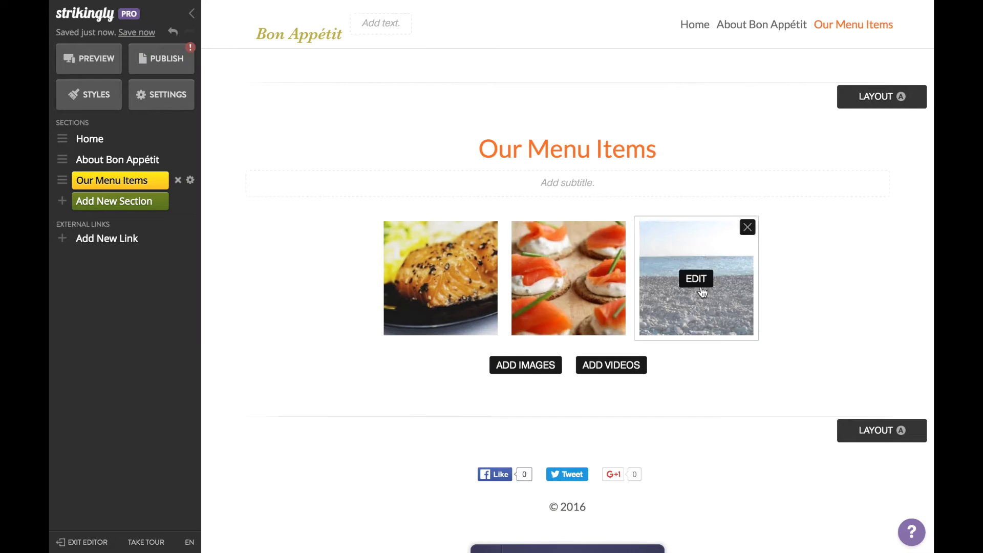
Swap the beach image for the salad photo and add the wine bottles photo.
{"action": "left_click", "coordinate": [696, 279]}
{"action": "left_click", "coordinate": [748, 262]}
{"action": "left_click", "coordinate": [492, 278]}
{"action": "double_click", "coordinate": [570, 132]}
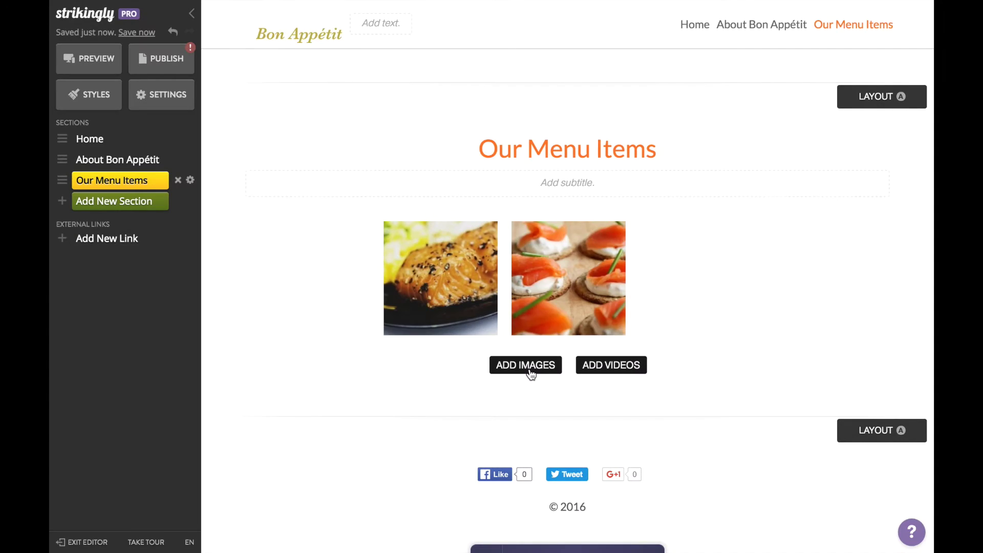
{"action": "left_click", "coordinate": [529, 366]}
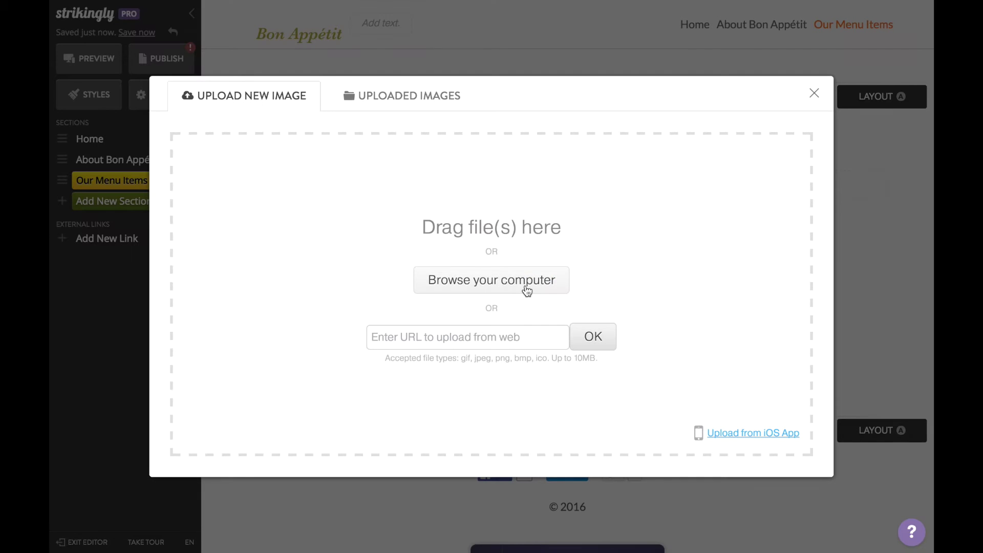
{"action": "left_click", "coordinate": [526, 291]}
{"action": "double_click", "coordinate": [458, 154]}
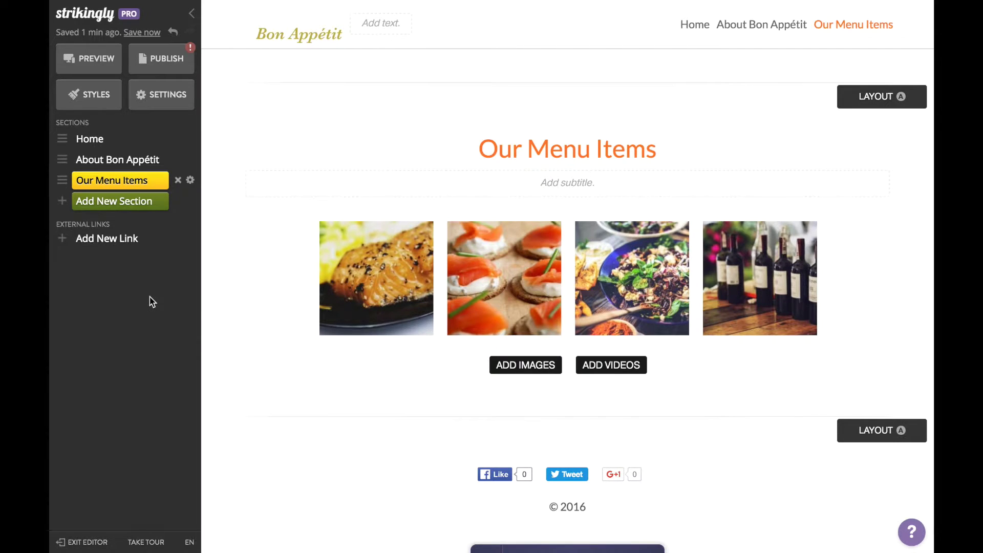
Add an Embed an App section with a Google Maps embed of the restaurant's pasted address.
{"action": "left_click", "coordinate": [129, 204]}
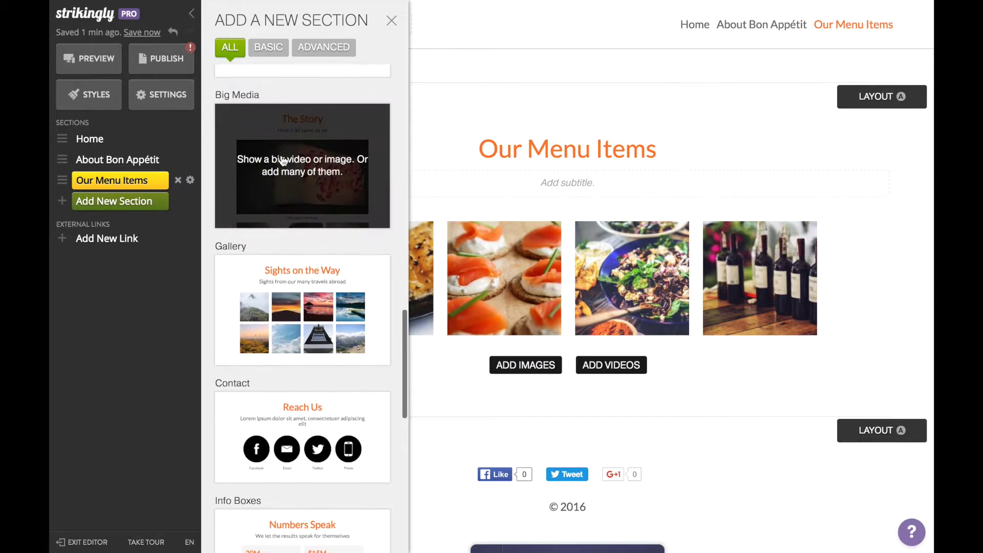
{"action": "scroll", "coordinate": [302, 164], "scroll_direction": "up", "scroll_amount": 5}
{"action": "scroll", "coordinate": [283, 161], "scroll_direction": "up", "scroll_amount": 10}
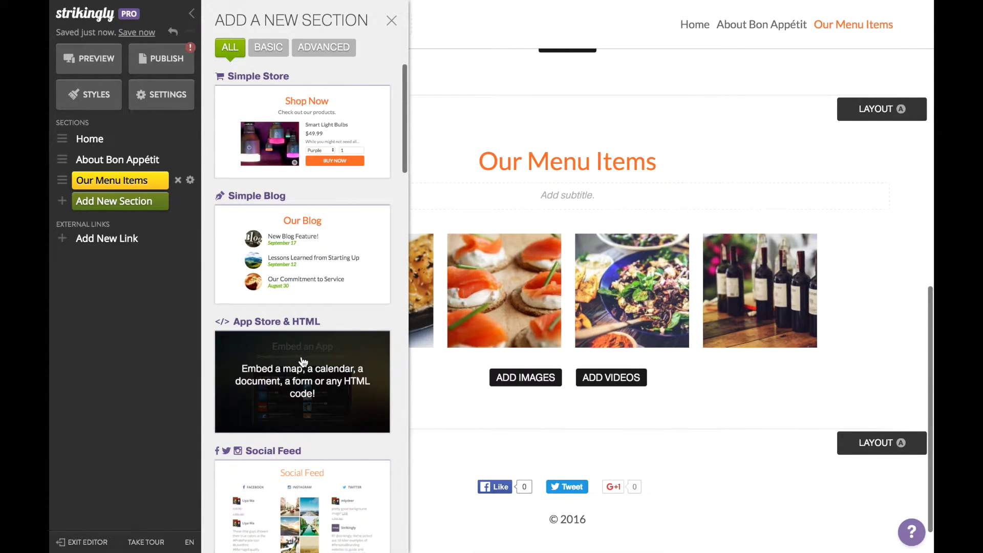
{"action": "left_click", "coordinate": [303, 362]}
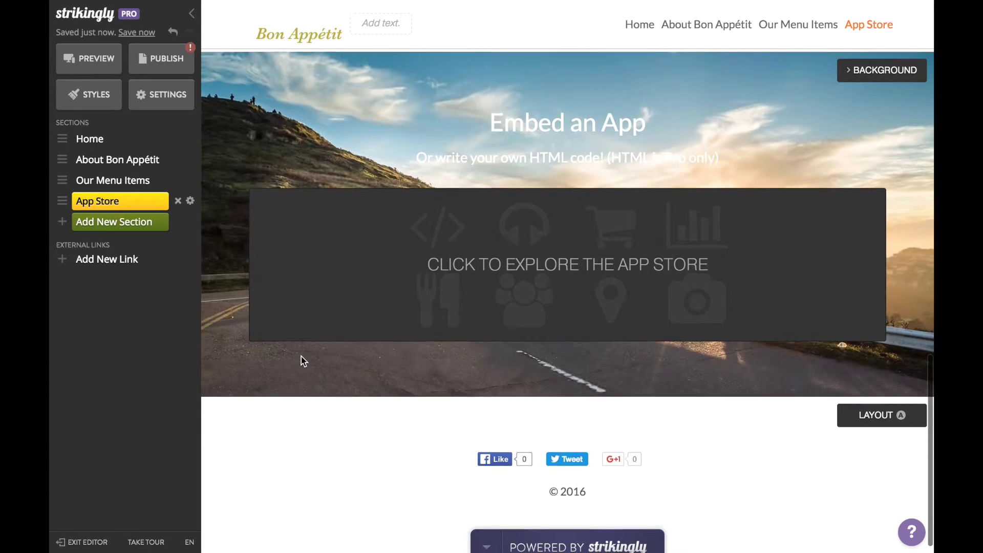
{"action": "scroll", "coordinate": [506, 323], "scroll_direction": "up", "scroll_amount": 1}
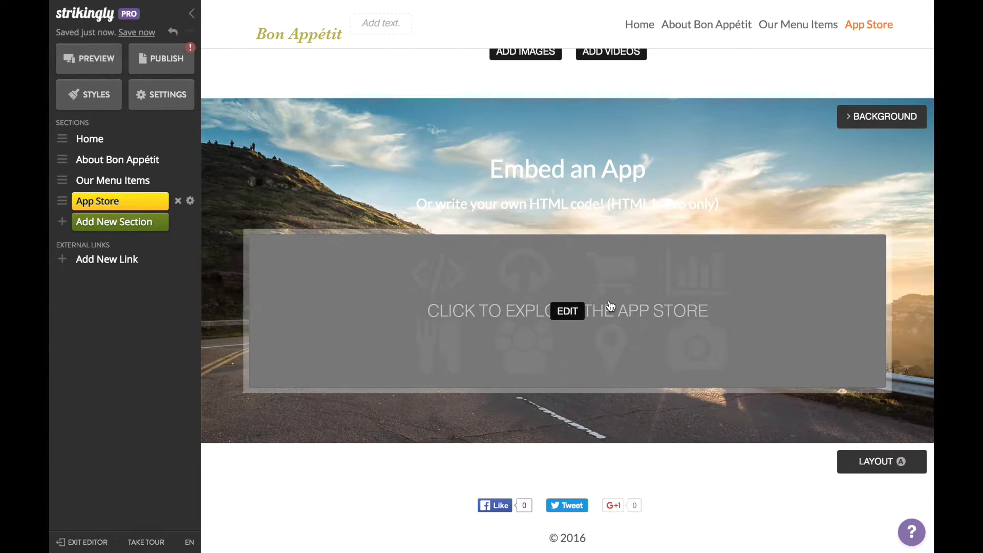
{"action": "left_click", "coordinate": [610, 306]}
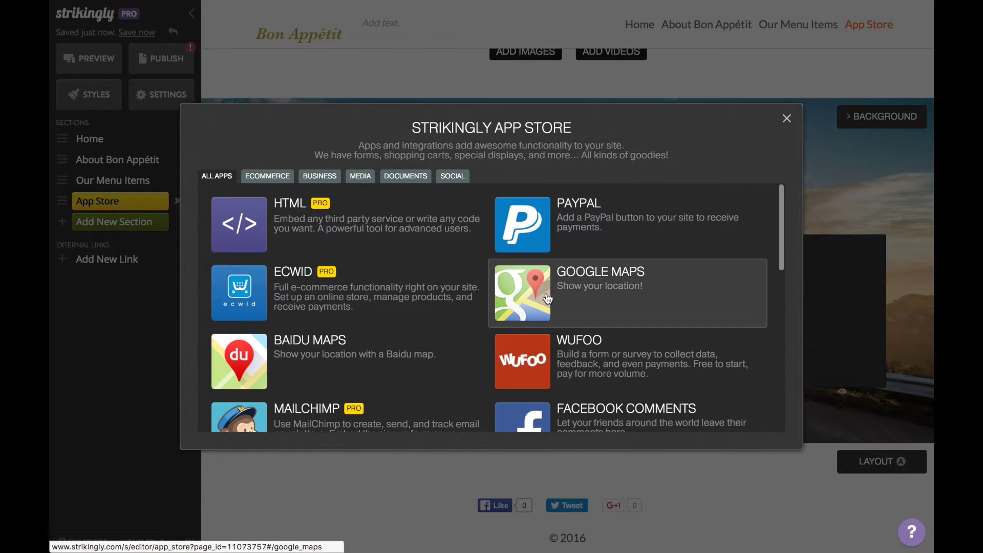
{"action": "left_click", "coordinate": [548, 299]}
{"action": "left_click", "coordinate": [454, 228]}
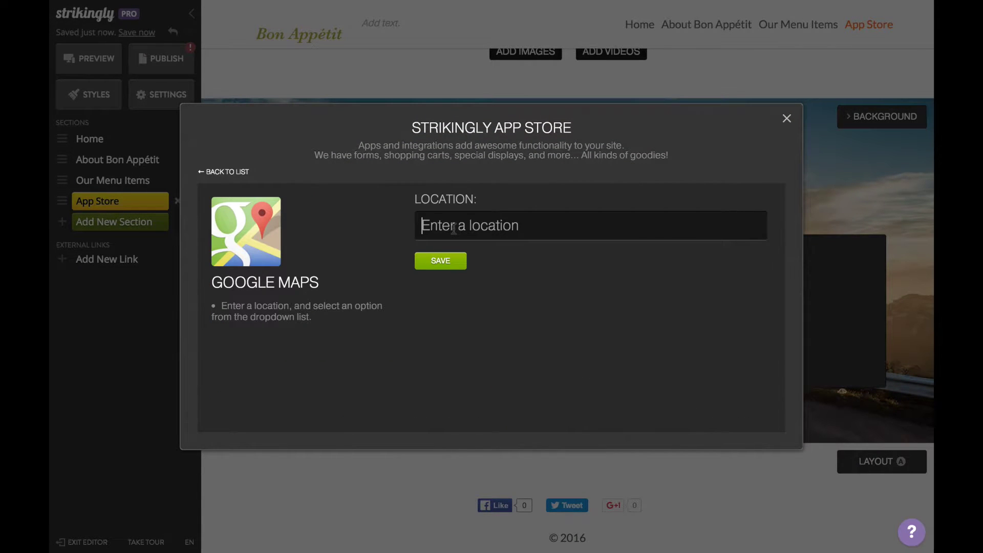
{"action": "type", "text": "2ème étage, Tour Eiffel, Avenue Gustave Eiffel, 75000 Paris"}
{"action": "left_click", "coordinate": [431, 266]}
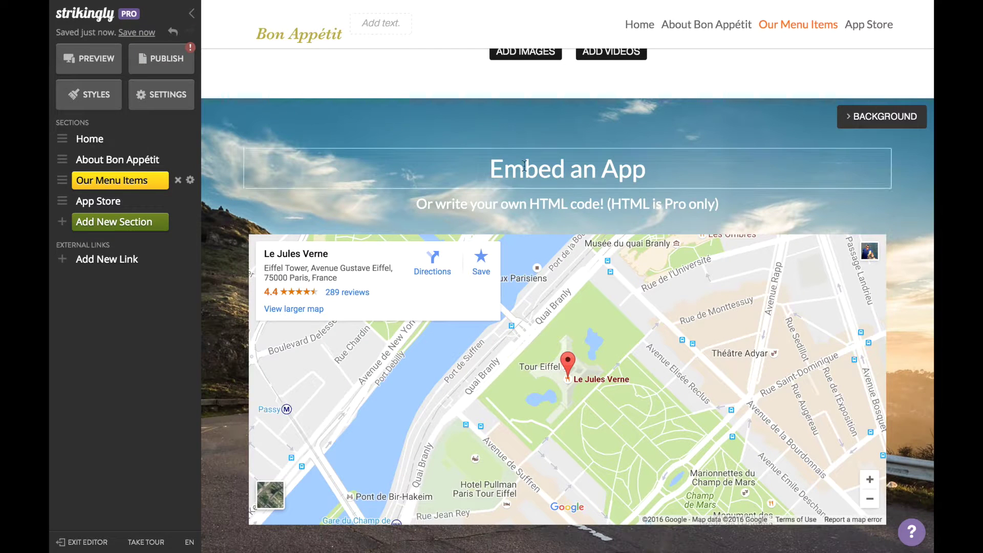
Retitle the map section 'Our Location' and delete its subtitle.
{"action": "left_click", "coordinate": [524, 165]}
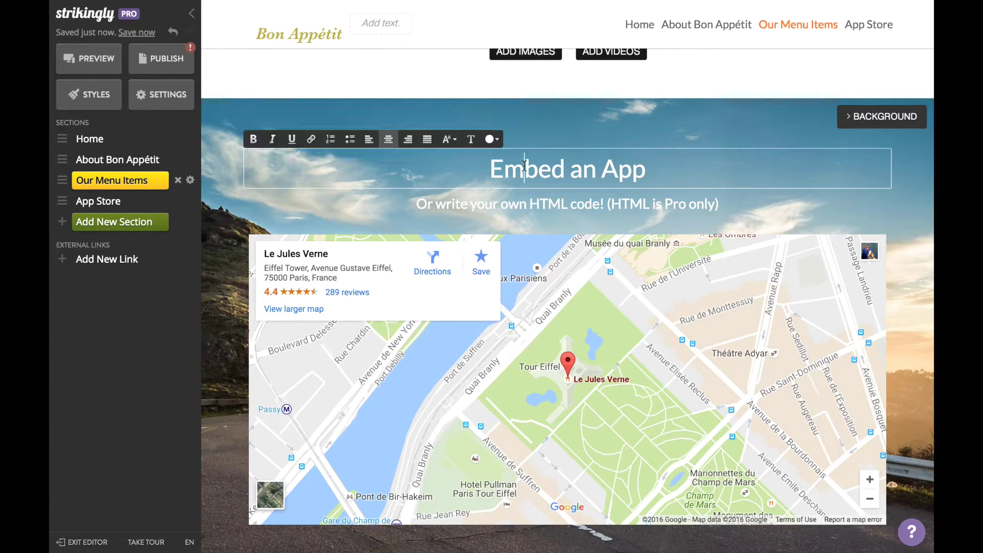
{"action": "type", "text": "Our Location"}
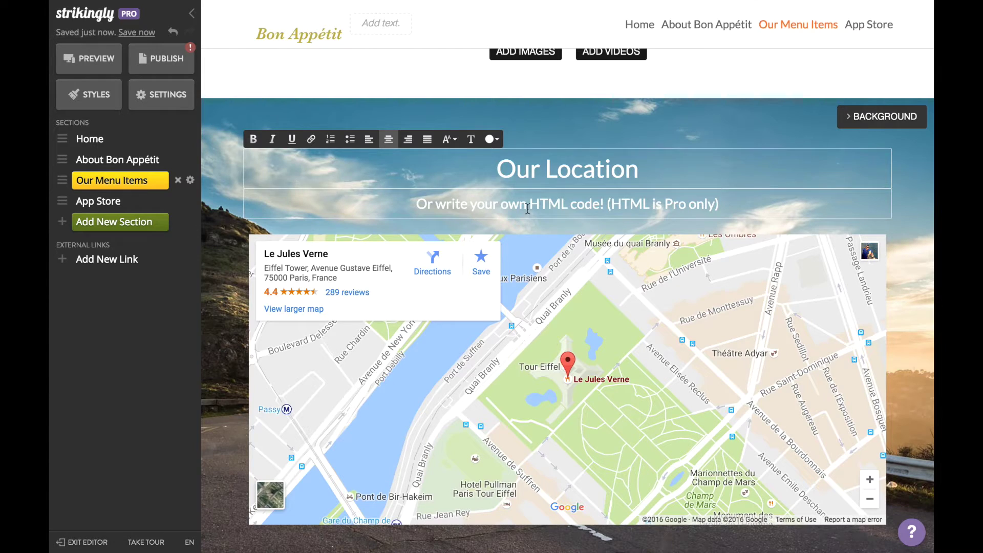
{"action": "key", "text": "Tab"}
{"action": "key", "text": "BackSpace"}
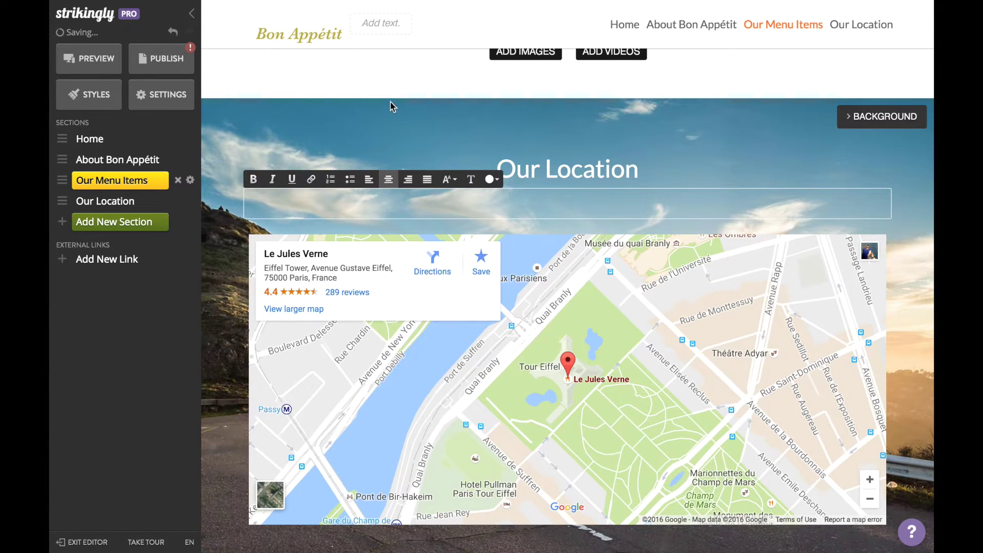
Give Our Location a restaurant interior photo background with light text over a darkened overlay.
{"action": "left_click", "coordinate": [867, 122]}
{"action": "left_click", "coordinate": [873, 215]}
{"action": "left_click", "coordinate": [547, 280]}
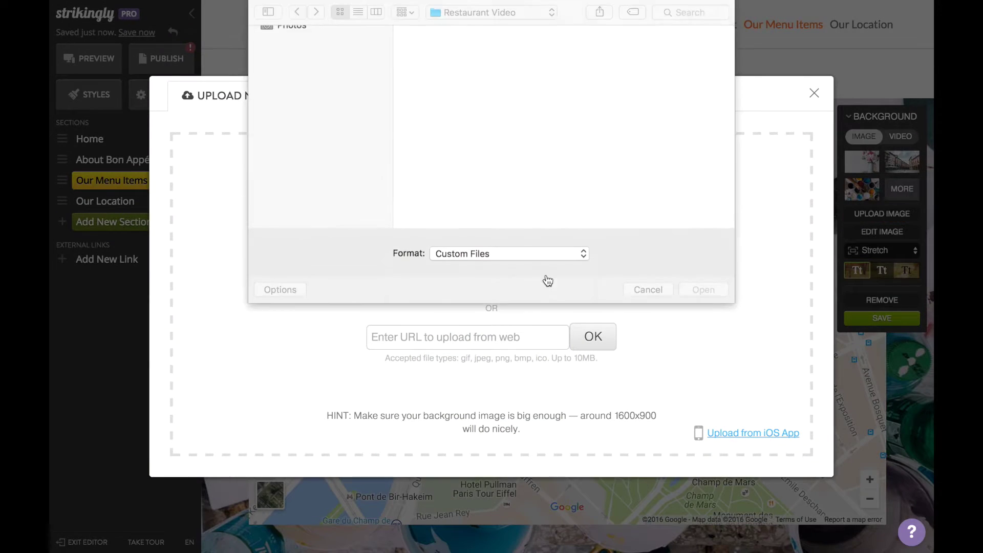
{"action": "double_click", "coordinate": [460, 199]}
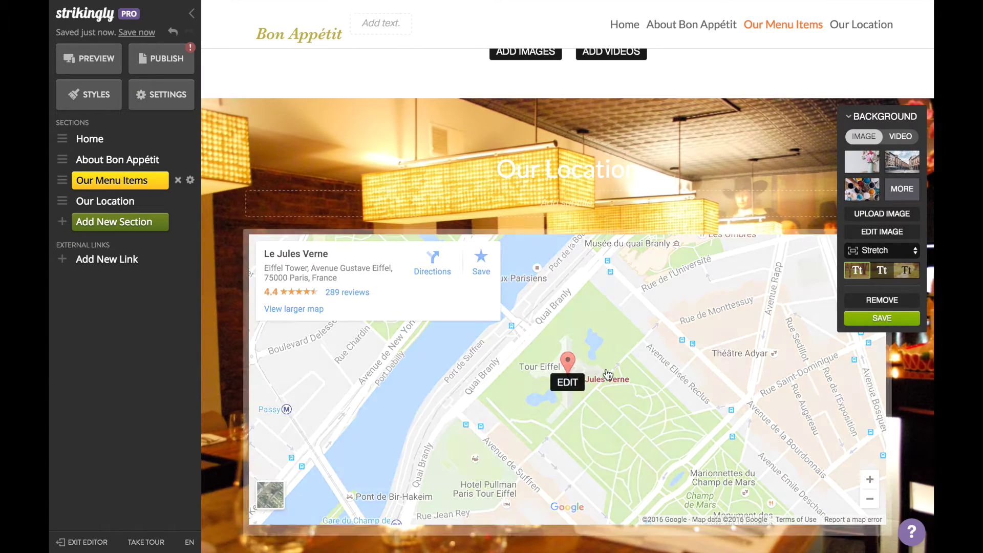
{"action": "left_click", "coordinate": [882, 277]}
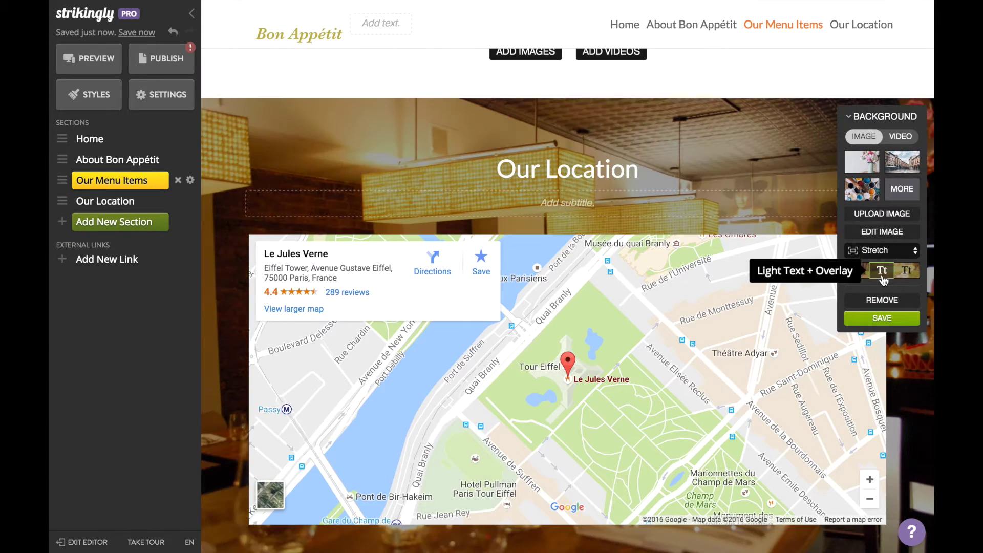
{"action": "left_click", "coordinate": [882, 318]}
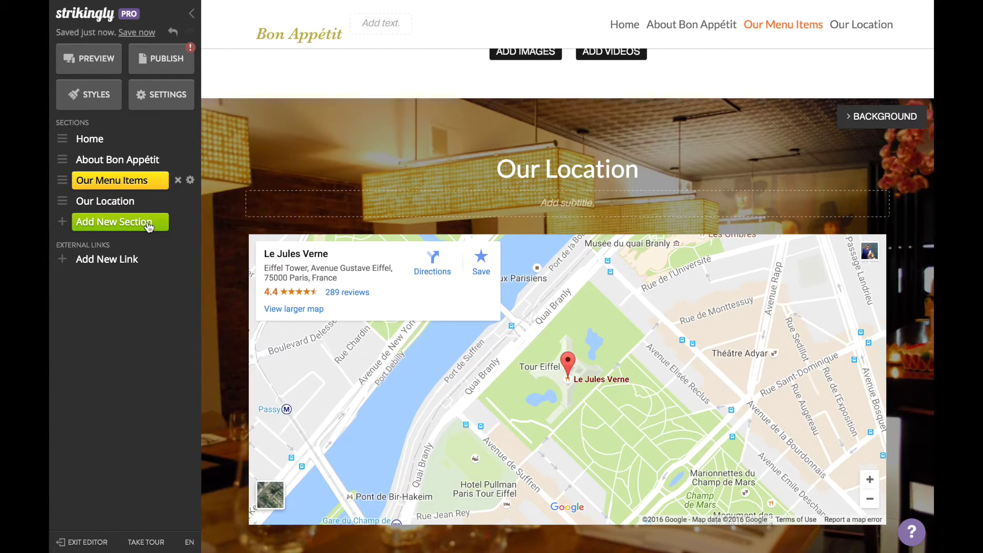
{"action": "left_click", "coordinate": [149, 225]}
Add a Contact Form section titled 'Make a Reservation'.
{"action": "scroll", "coordinate": [335, 236], "scroll_direction": "down", "scroll_amount": 15}
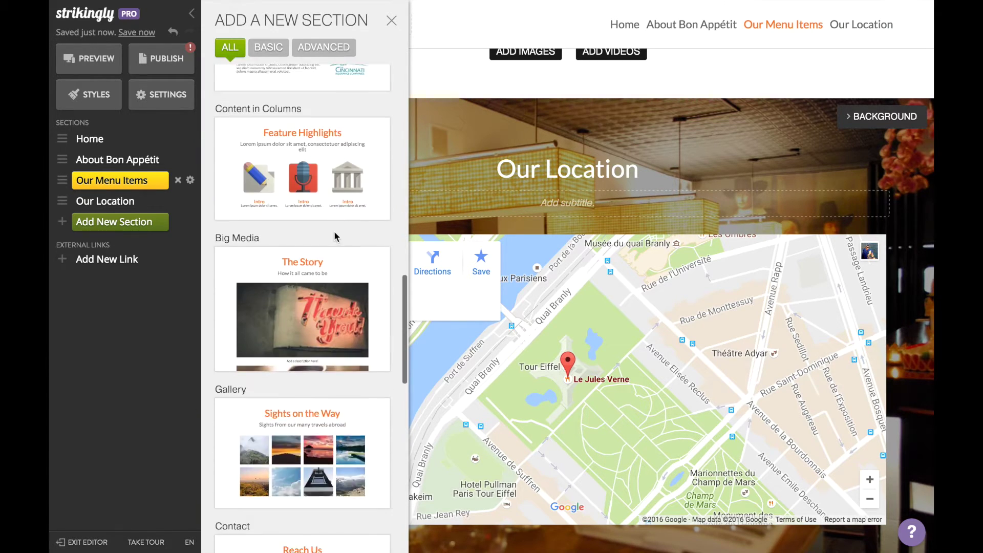
{"action": "scroll", "coordinate": [335, 236], "scroll_direction": "down", "scroll_amount": 12}
{"action": "left_click", "coordinate": [300, 269]}
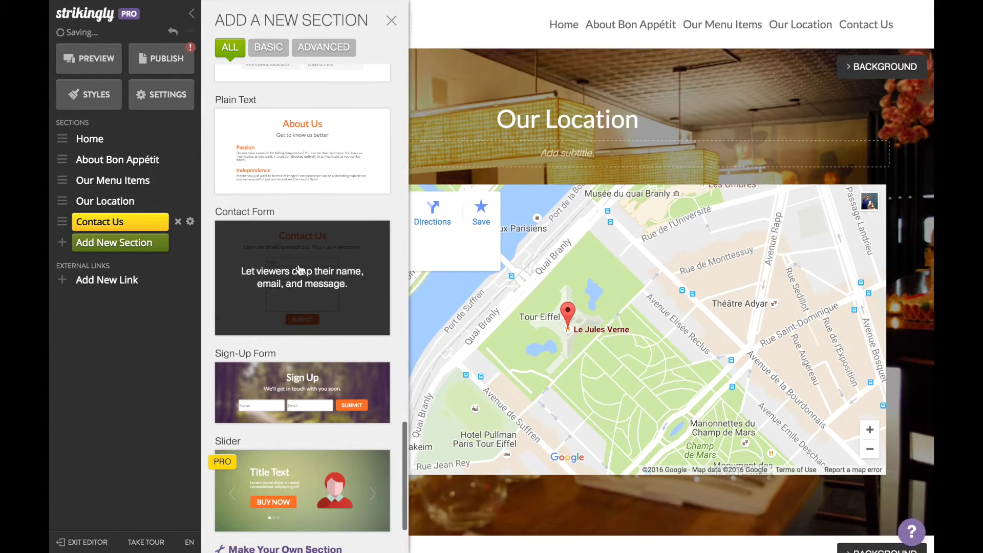
{"action": "triple_click", "coordinate": [549, 156]}
{"action": "type", "text": "Make a reservations"}
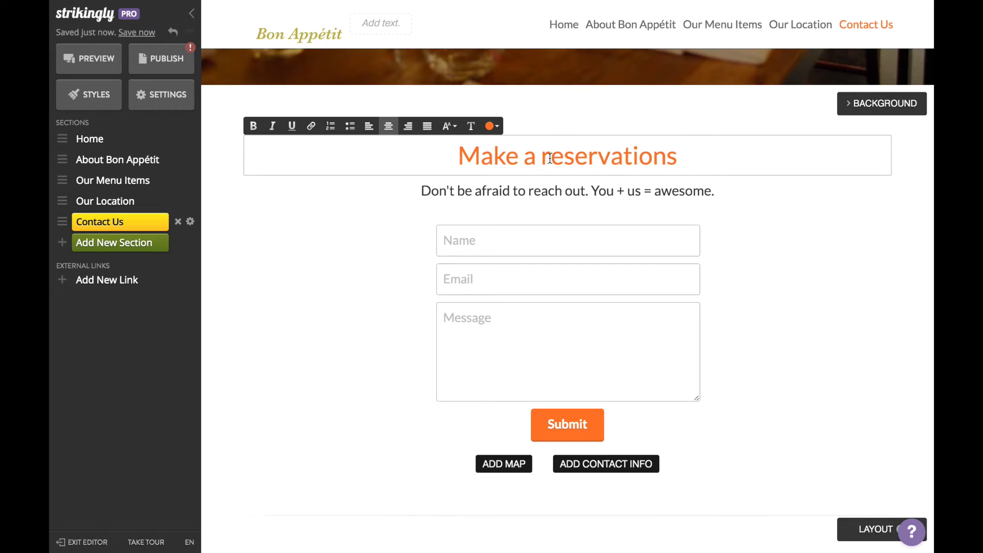
{"action": "key", "text": "BackSpace"}
{"action": "key", "text": "BackSpace"}
{"action": "key", "text": "BackSpace"}
{"action": "key", "text": "BackSpace"}
{"action": "key", "text": "BackSpace"}
{"action": "key", "text": "BackSpace"}
{"action": "key", "text": "BackSpace"}
{"action": "key", "text": "BackSpace"}
{"action": "key", "text": "BackSpace"}
{"action": "key", "text": "BackSpace"}
{"action": "key", "text": "BackSpace"}
{"action": "key", "text": "BackSpace"}
{"action": "type", "text": "Reservation"}
Replace the form's submission confirmation message with a custom 'You…' message and save.
{"action": "left_click", "coordinate": [586, 314]}
{"action": "double_click", "coordinate": [583, 310]}
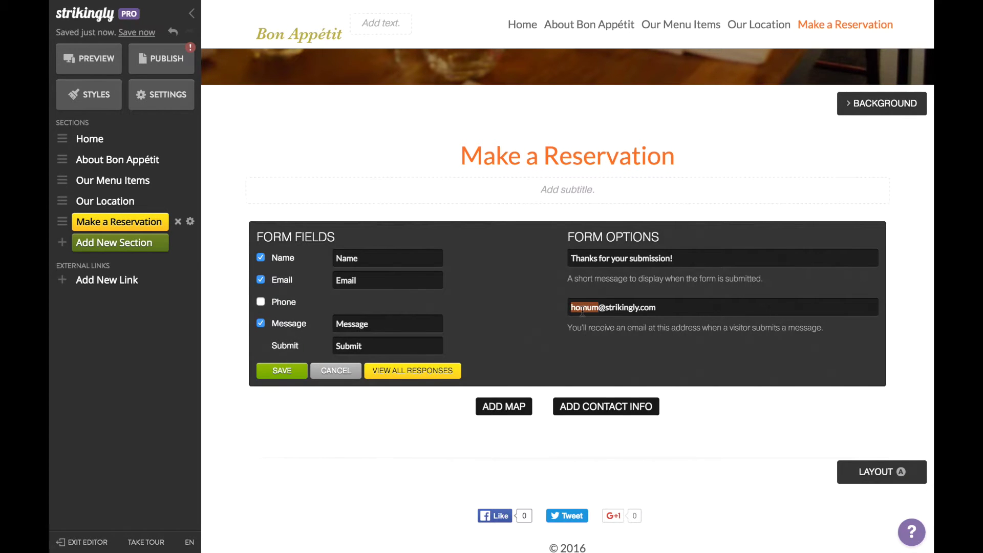
{"action": "triple_click", "coordinate": [613, 262]}
{"action": "type", "text": "Your reservation has been made!"}
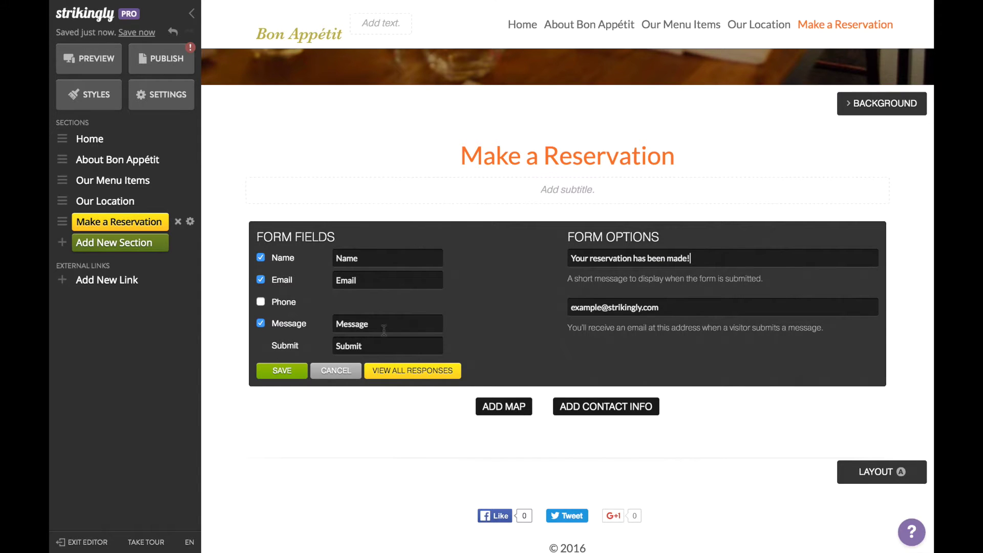
{"action": "left_click", "coordinate": [279, 373]}
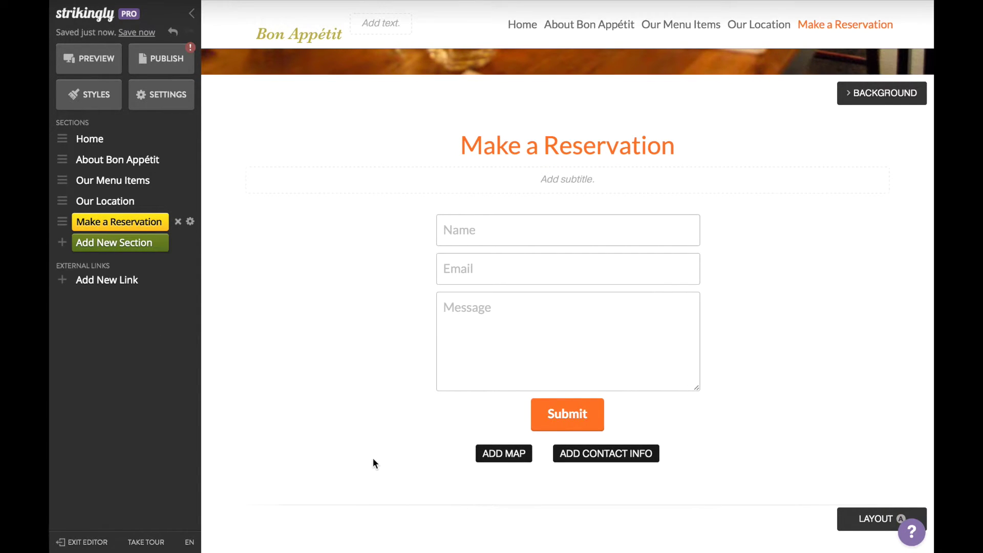
{"action": "left_click", "coordinate": [506, 454]}
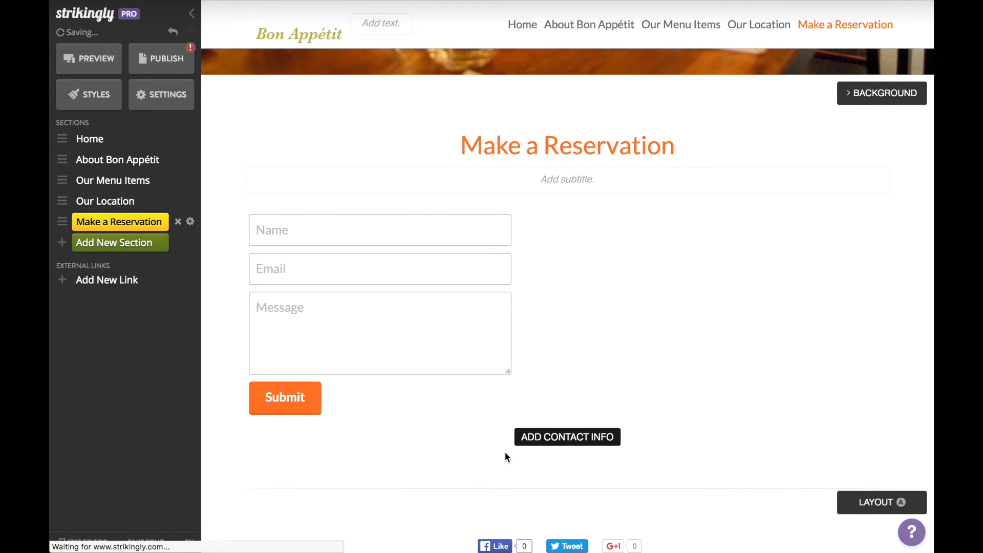
{"action": "left_click", "coordinate": [709, 296]}
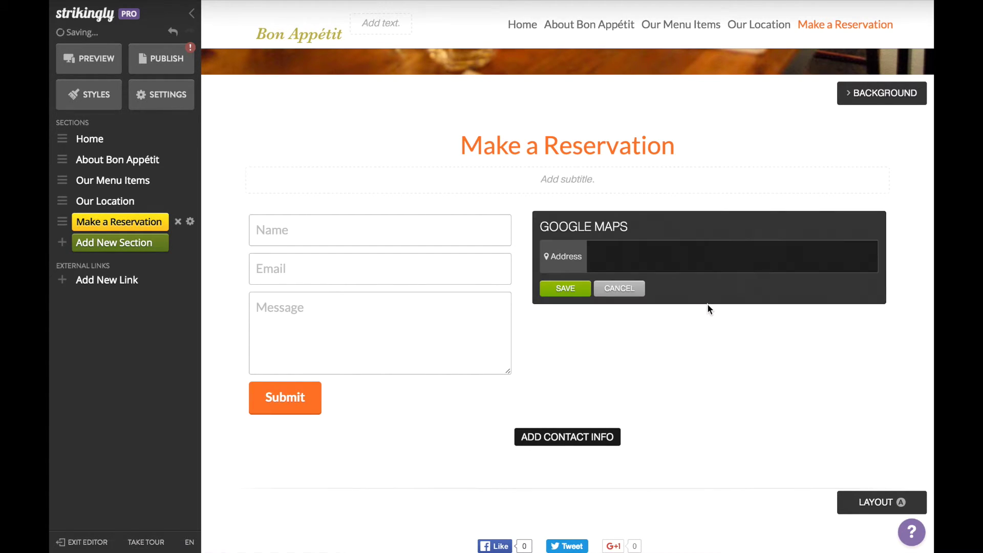
{"action": "type", "text": "2ème étage, Tour Eiffel, Avenue Gustave Eiffel, 75007 Paris"}
{"action": "left_click", "coordinate": [565, 288]}
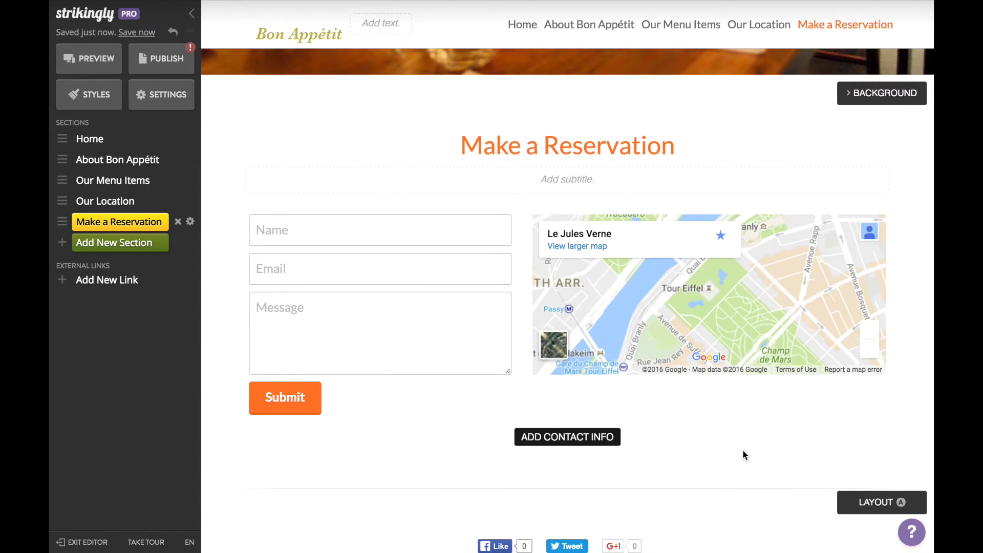
{"action": "mouse_move", "coordinate": [833, 307]}
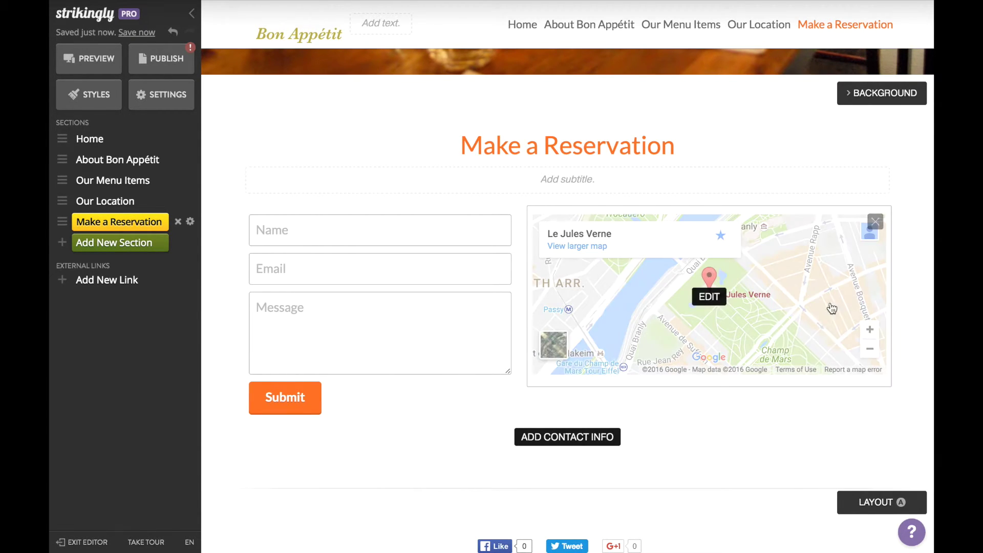
{"action": "left_click", "coordinate": [879, 229]}
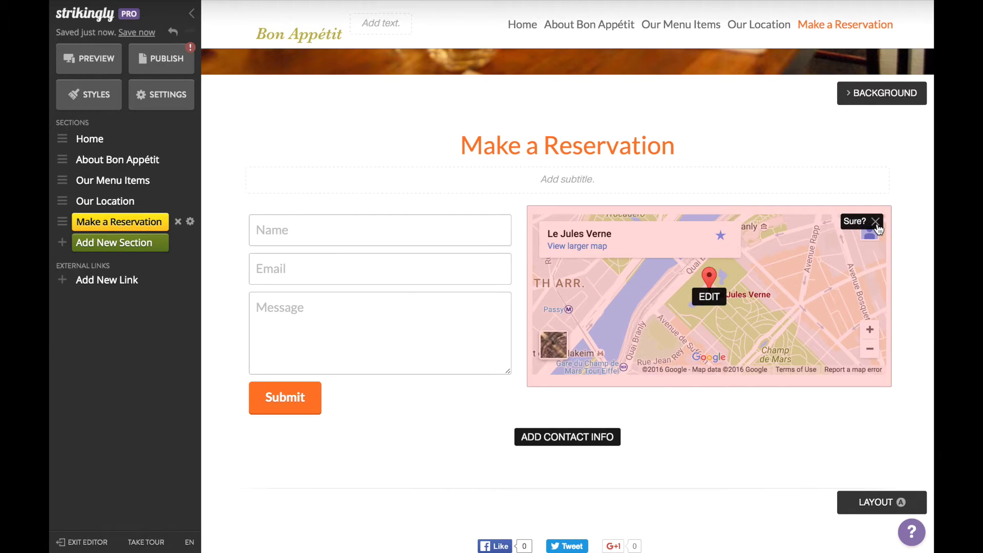
{"action": "left_click", "coordinate": [876, 222]}
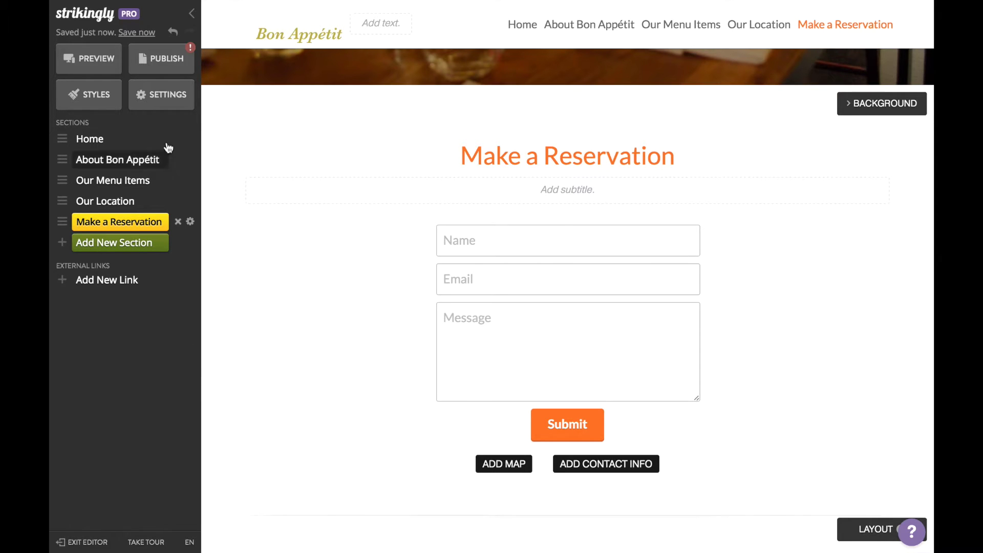
{"action": "left_click", "coordinate": [92, 139]}
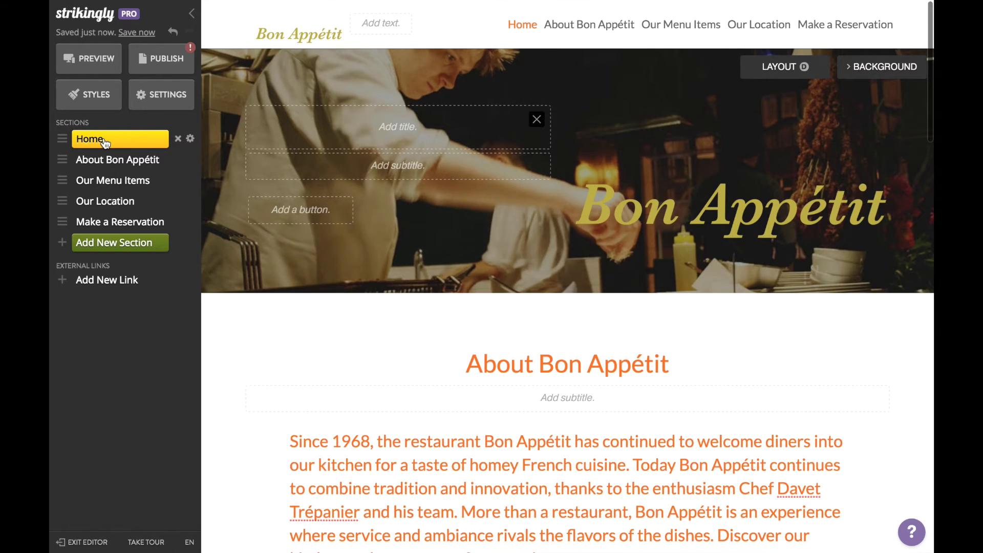
Apply the custom gold #bcac44 colour scheme in Styles, uploading the logo file.
{"action": "left_click", "coordinate": [90, 94]}
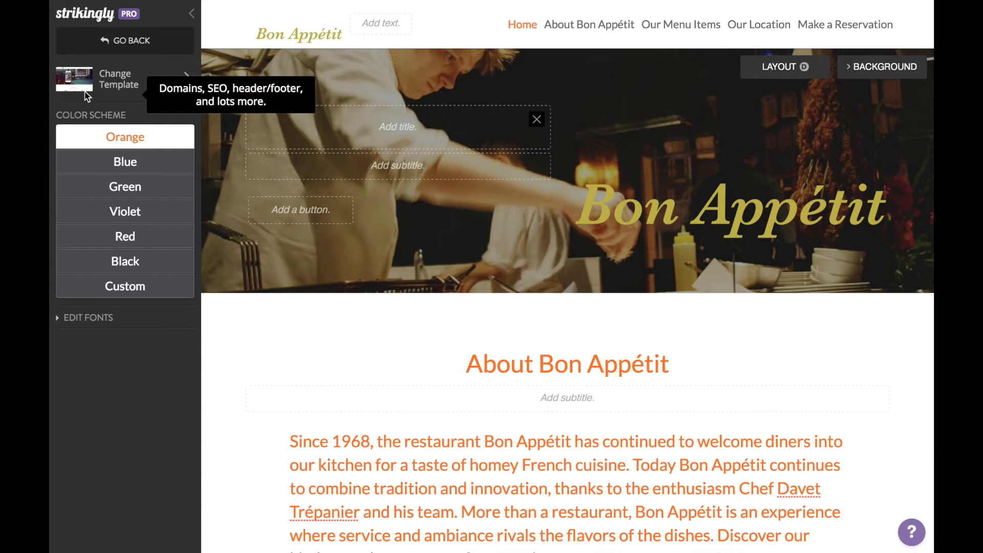
{"action": "left_click", "coordinate": [111, 288]}
{"action": "left_click", "coordinate": [114, 309]}
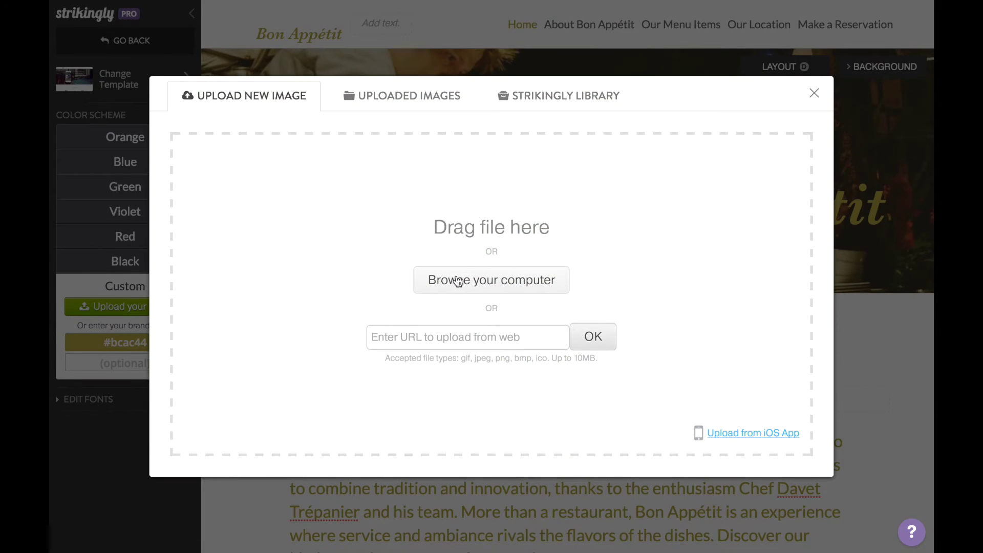
{"action": "left_click", "coordinate": [460, 278]}
{"action": "double_click", "coordinate": [667, 50]}
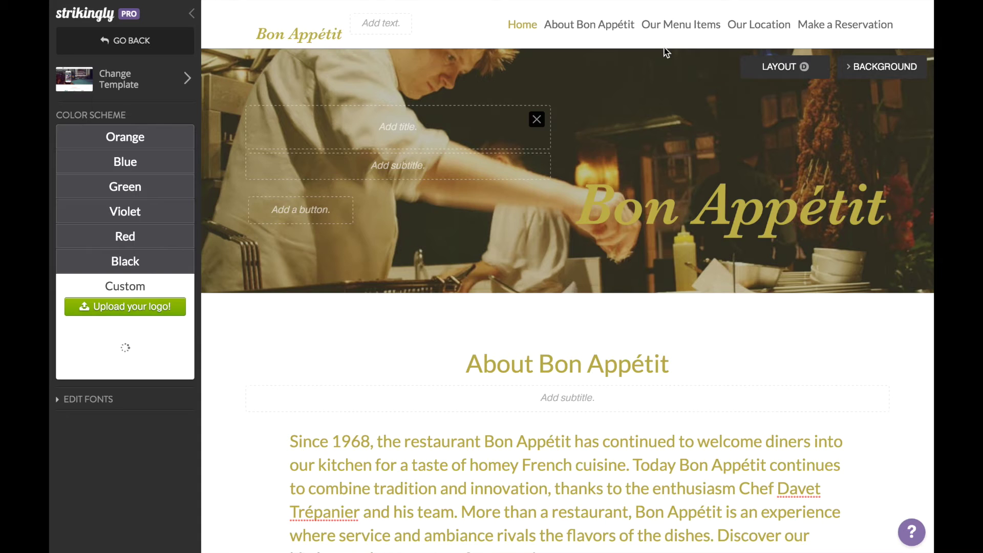
Set the title font to Roboto Condensed and the body font to Dancing Script.
{"action": "left_click", "coordinate": [109, 398]}
{"action": "left_click", "coordinate": [110, 423]}
{"action": "scroll", "coordinate": [103, 512], "scroll_direction": "down", "scroll_amount": 10}
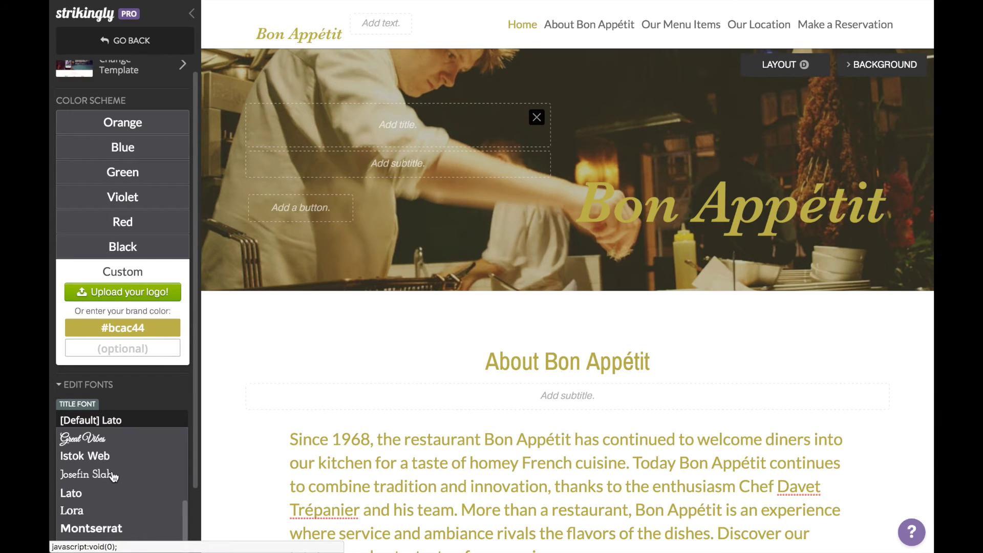
{"action": "left_click", "coordinate": [99, 534]}
{"action": "left_click", "coordinate": [102, 459]}
{"action": "scroll", "coordinate": [102, 502], "scroll_direction": "down", "scroll_amount": 3}
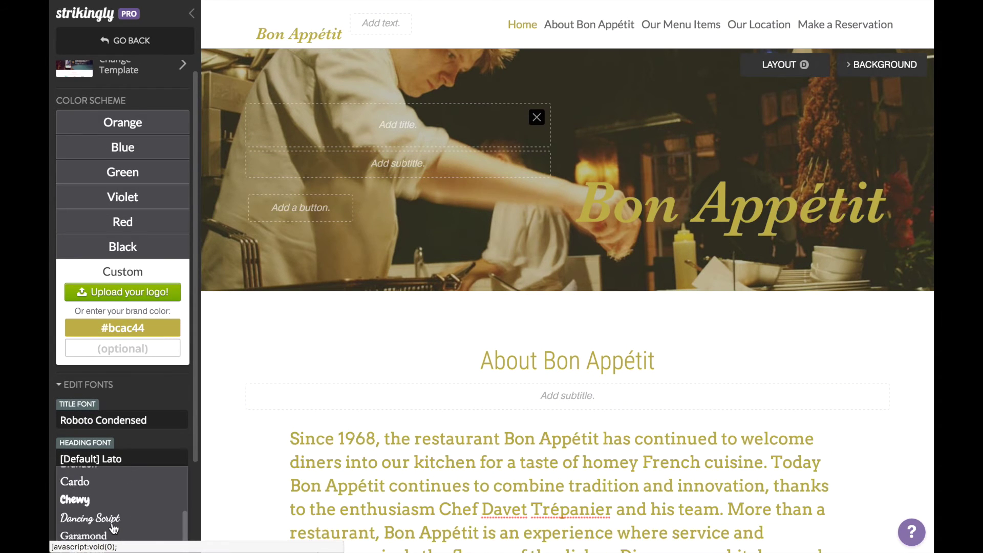
{"action": "left_click", "coordinate": [97, 481]}
{"action": "left_click", "coordinate": [126, 41]}
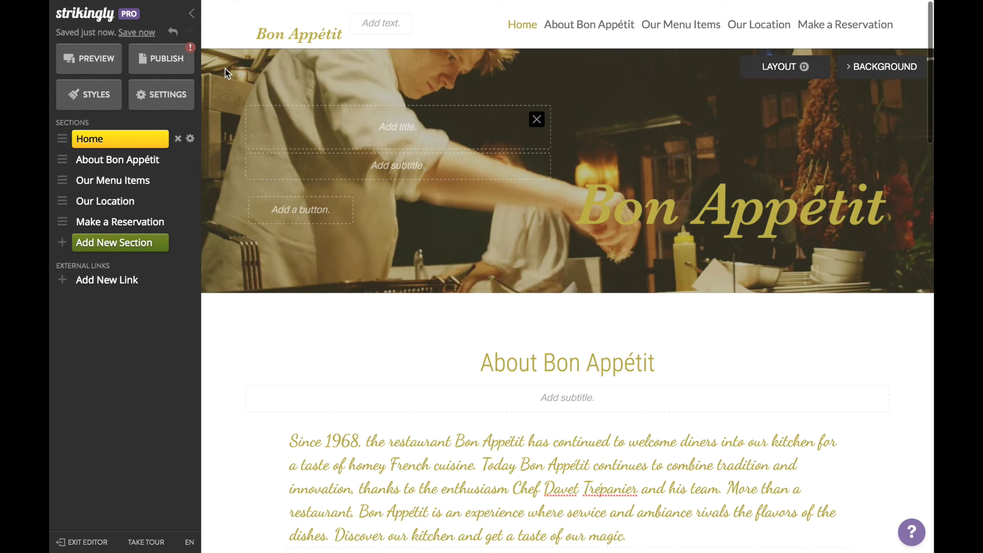
{"action": "left_click", "coordinate": [97, 55]}
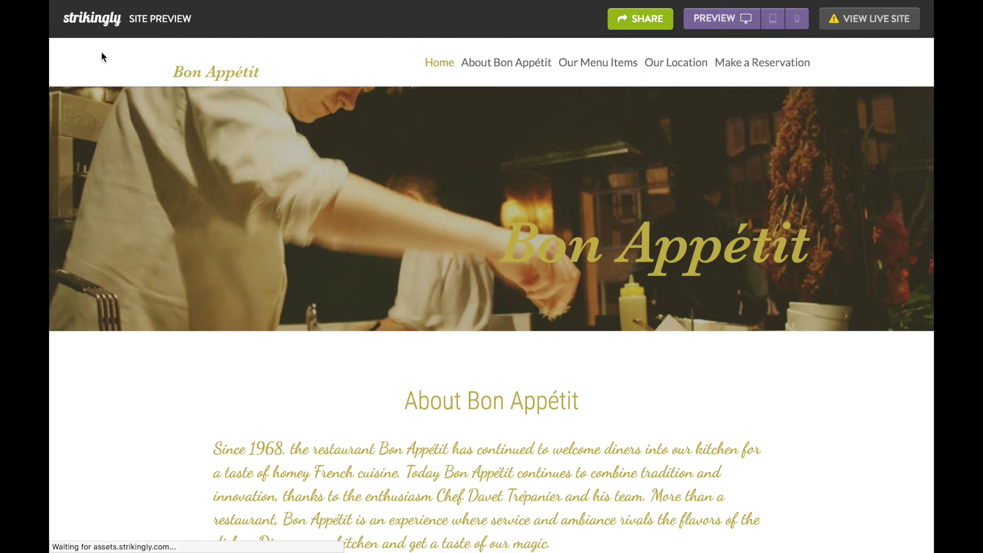
{"action": "scroll", "coordinate": [111, 212], "scroll_direction": "down", "scroll_amount": 10}
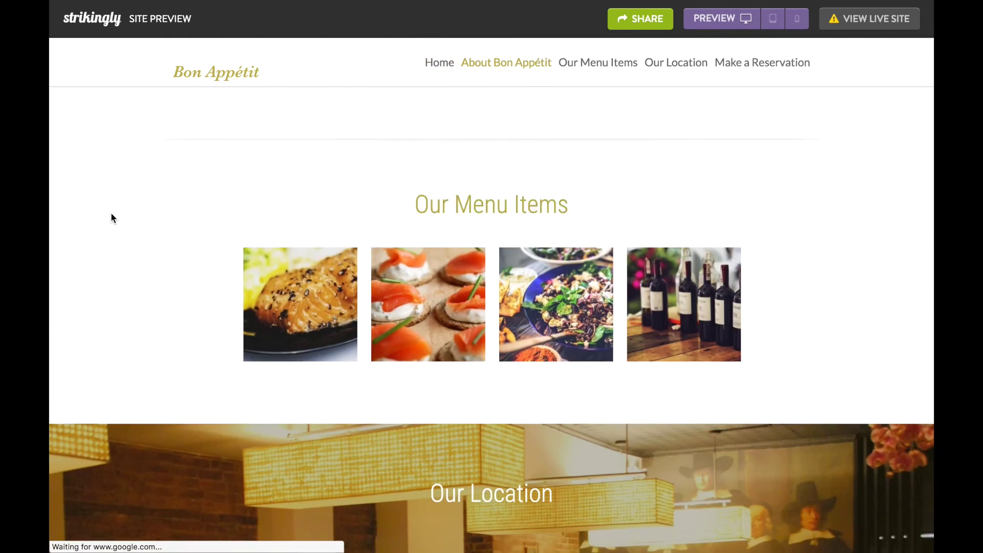
{"action": "scroll", "coordinate": [111, 212], "scroll_direction": "down", "scroll_amount": 5}
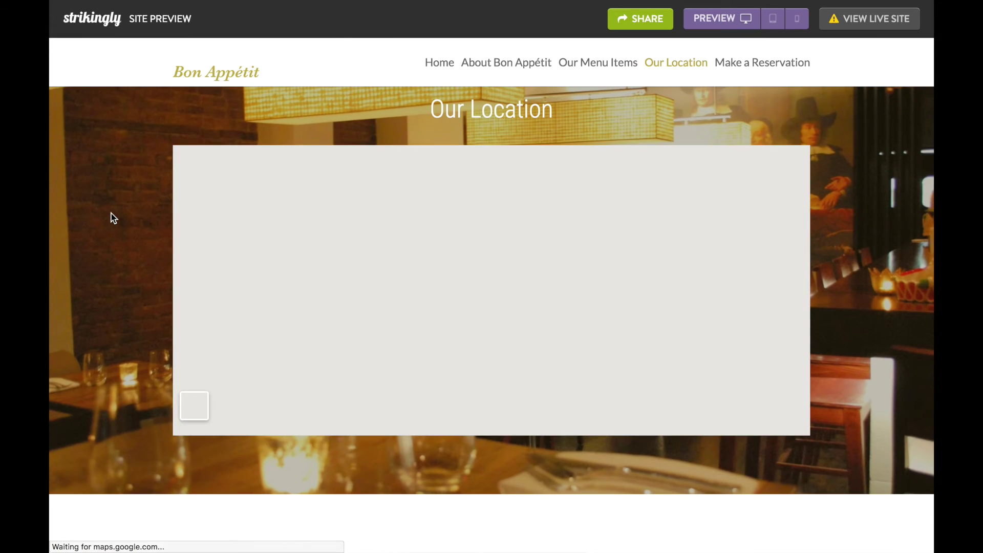
{"action": "scroll", "coordinate": [114, 279], "scroll_direction": "down", "scroll_amount": 4}
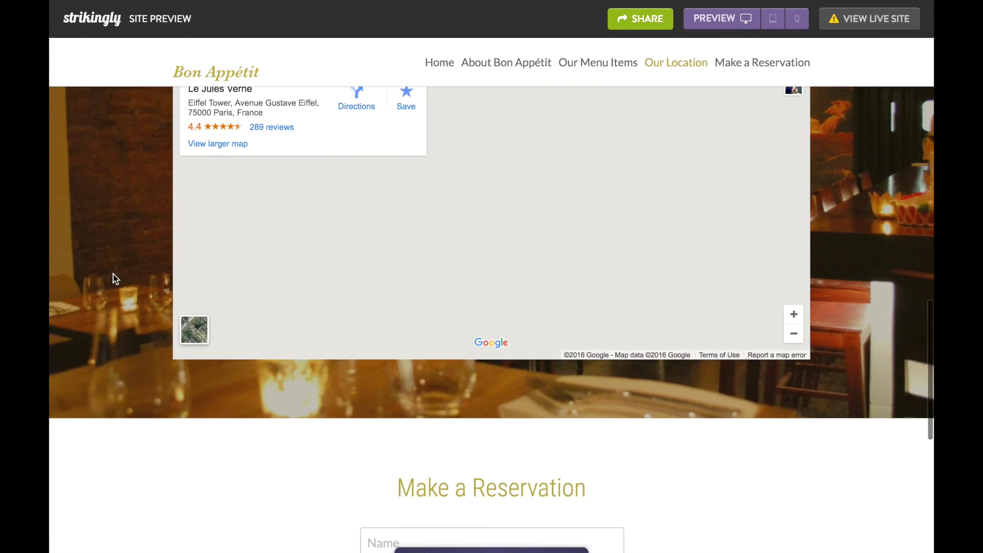
{"action": "scroll", "coordinate": [114, 278], "scroll_direction": "down", "scroll_amount": 4}
{"action": "scroll", "coordinate": [114, 279], "scroll_direction": "up", "scroll_amount": 10}
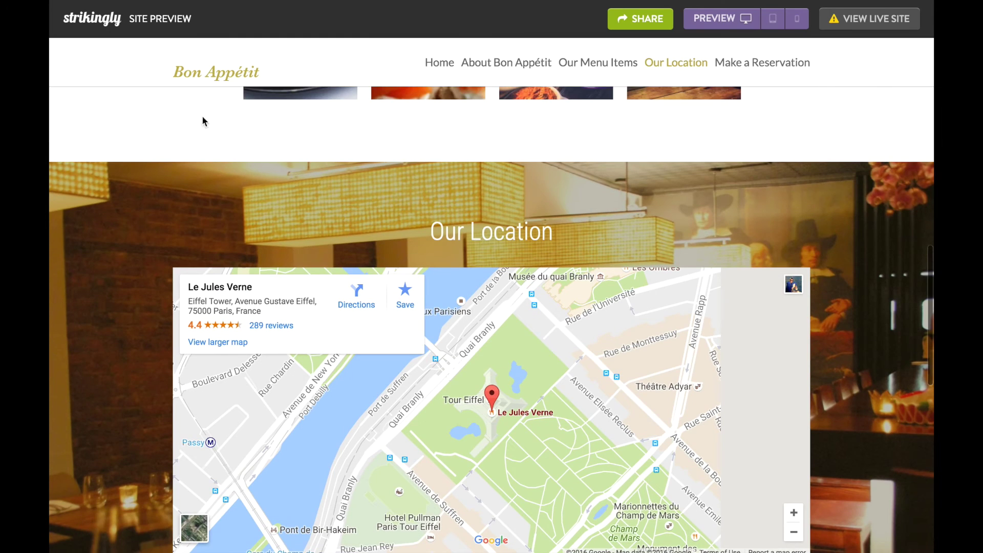
{"action": "left_click", "coordinate": [768, 24]}
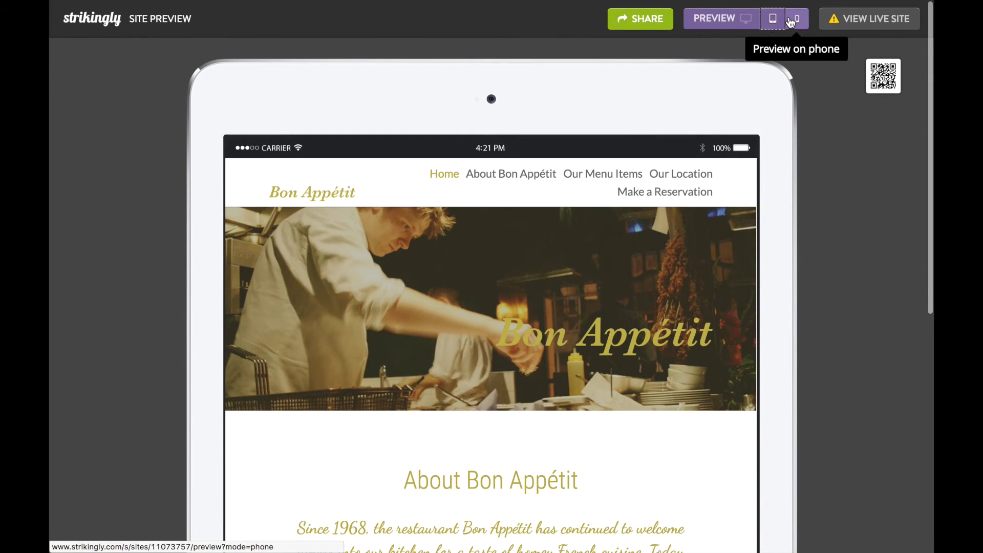
{"action": "left_click", "coordinate": [791, 20]}
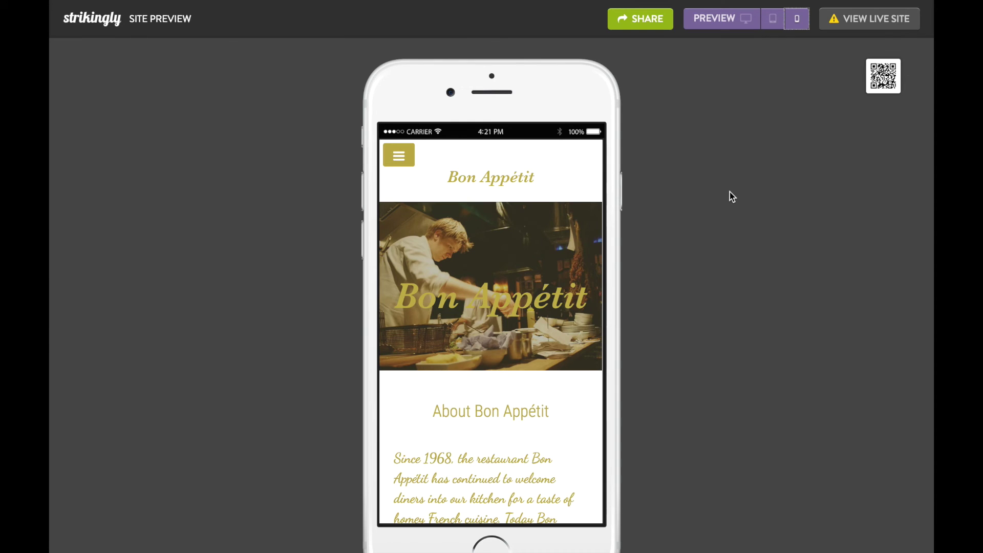
{"action": "key", "text": "Escape"}
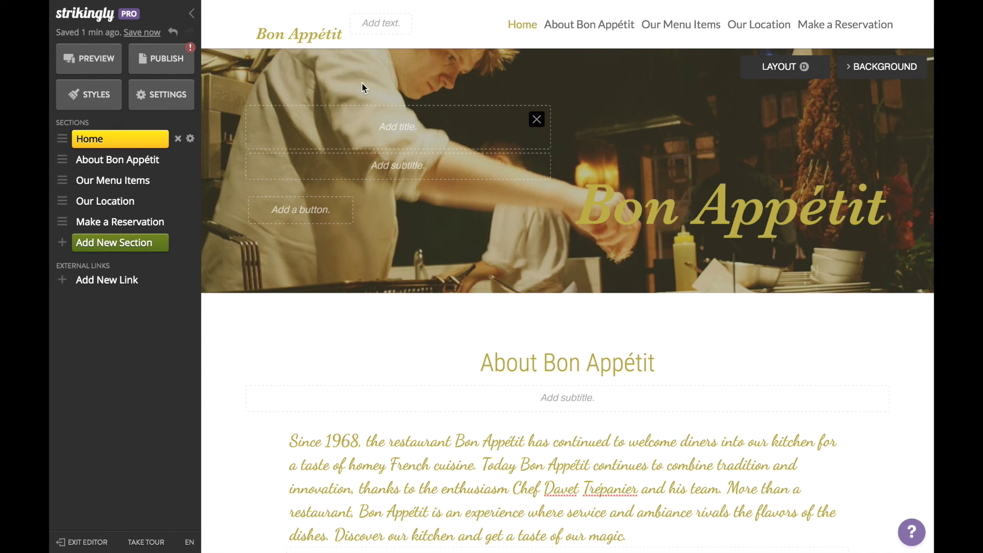